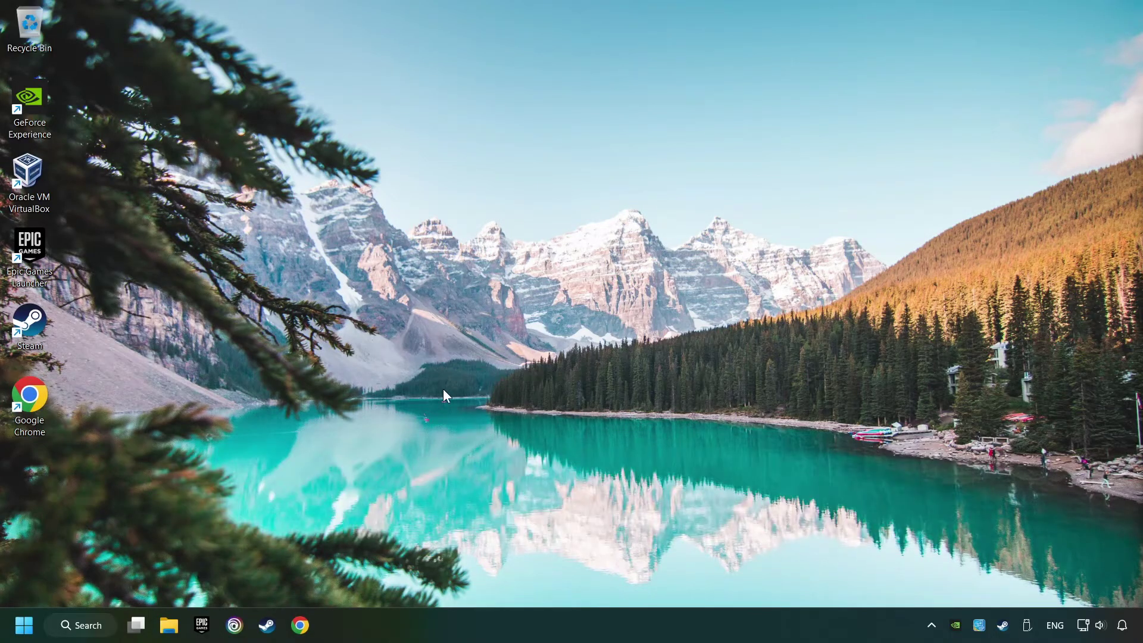
# Start a Windows search for Device Manager from the taskbar.
pyautogui.click(103, 629)
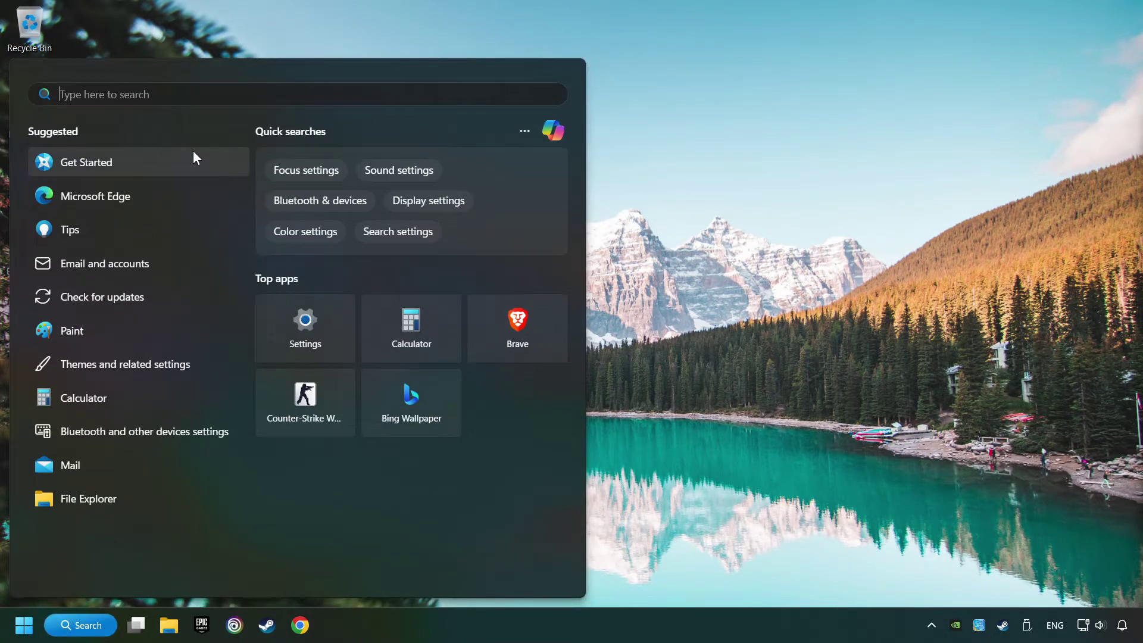
pyautogui.write('device')
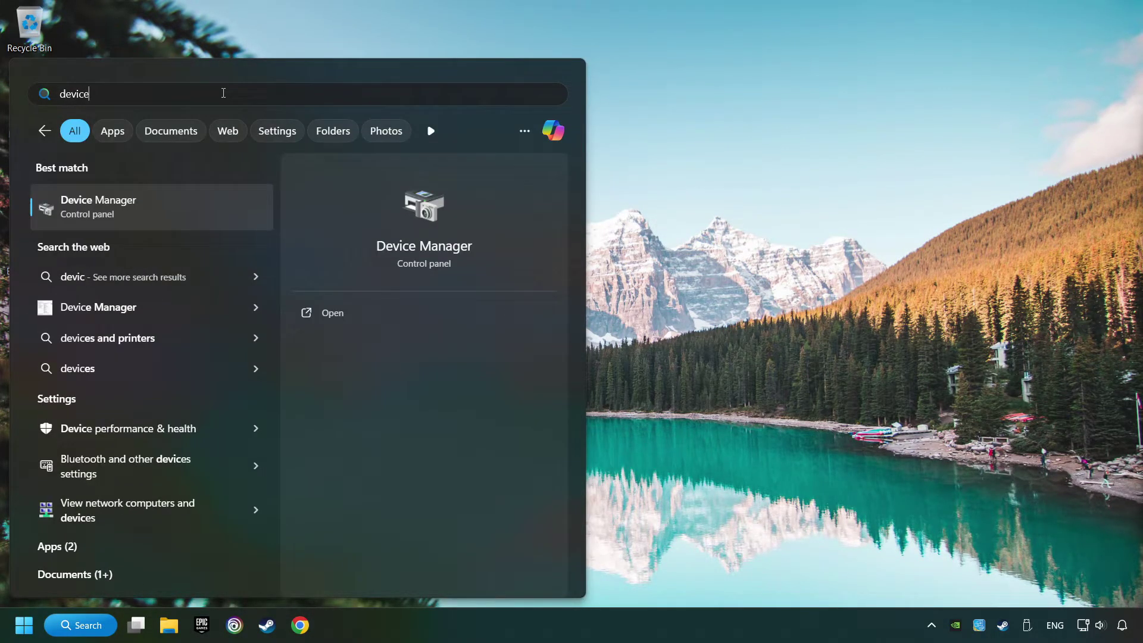
pyautogui.write(' manager')
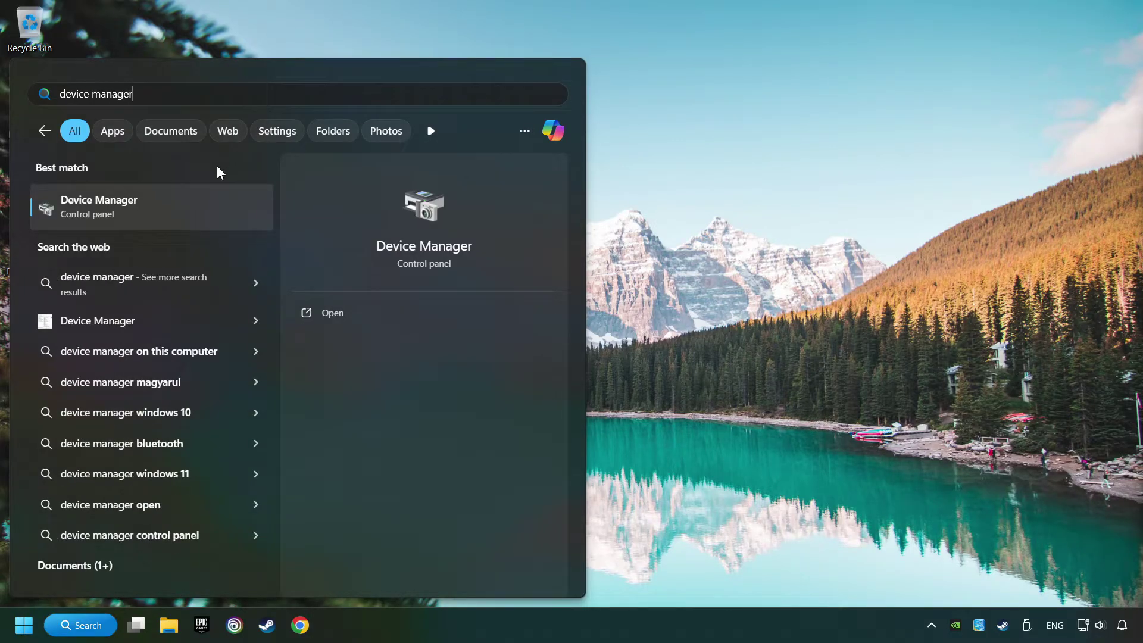
# Launch Device Manager and select the NVIDIA GeForce GTX 1050 Ti under Display adapters.
pyautogui.click(235, 208)
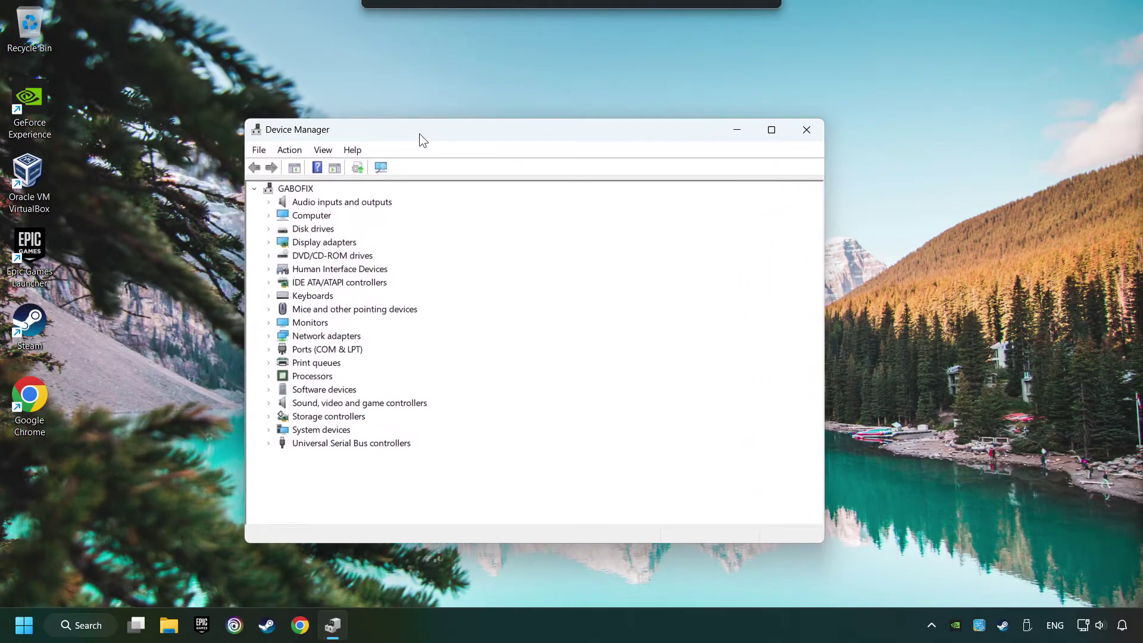
pyautogui.moveTo(231, 50); pyautogui.dragTo(426, 139)
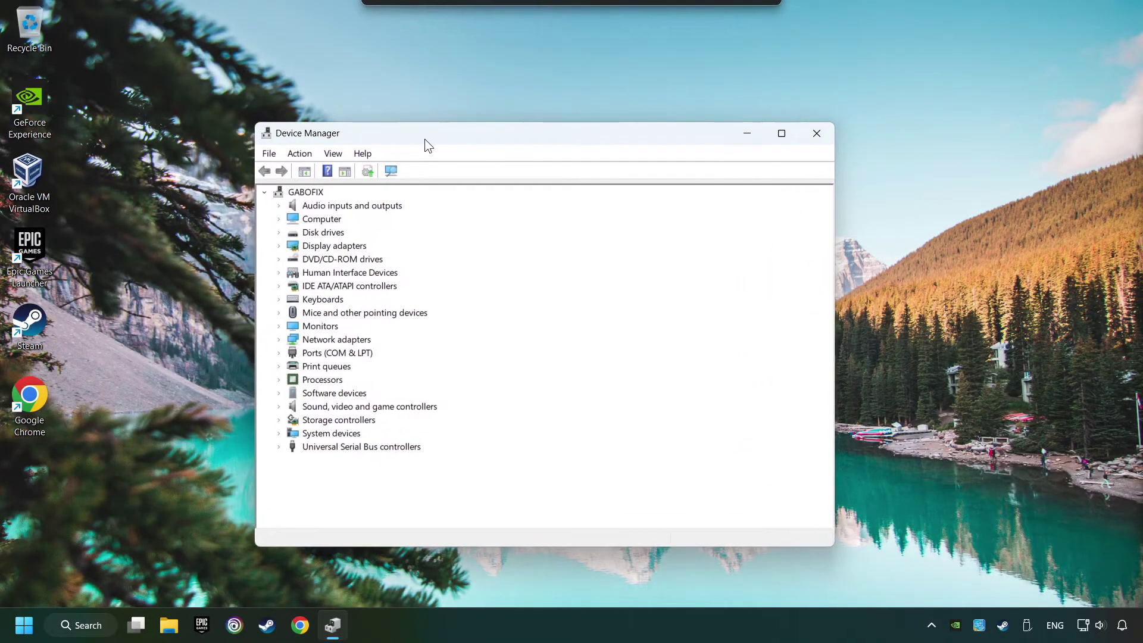
pyautogui.click(279, 247)
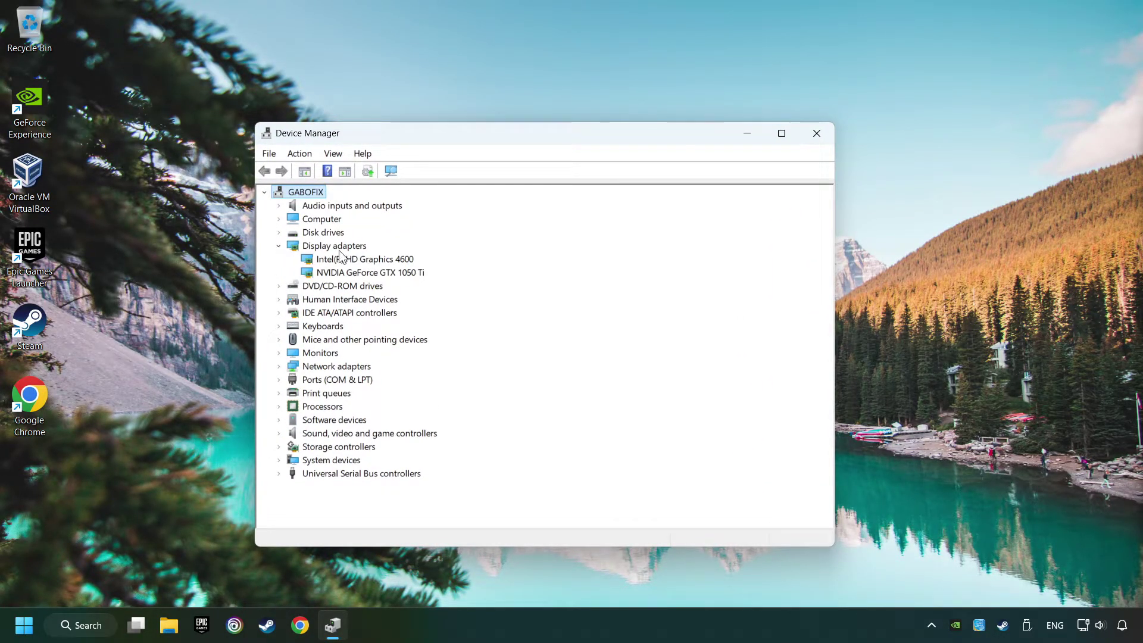
pyautogui.click(324, 272)
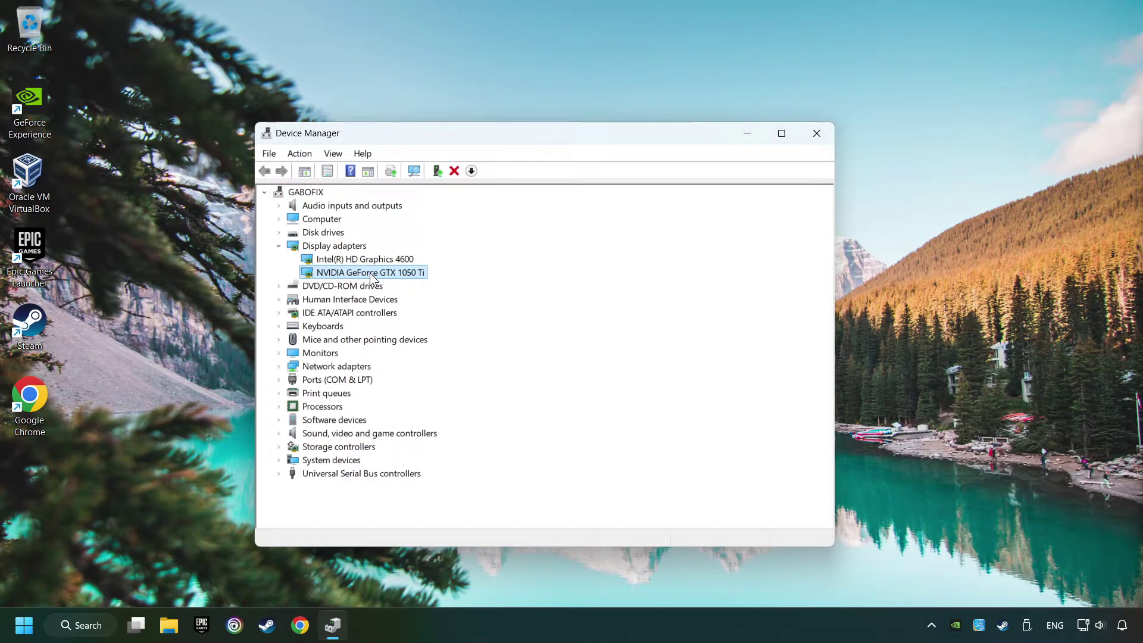
# Run Update driver with automatic search, confirming the best driver is already installed.
pyautogui.rightClick(372, 277)
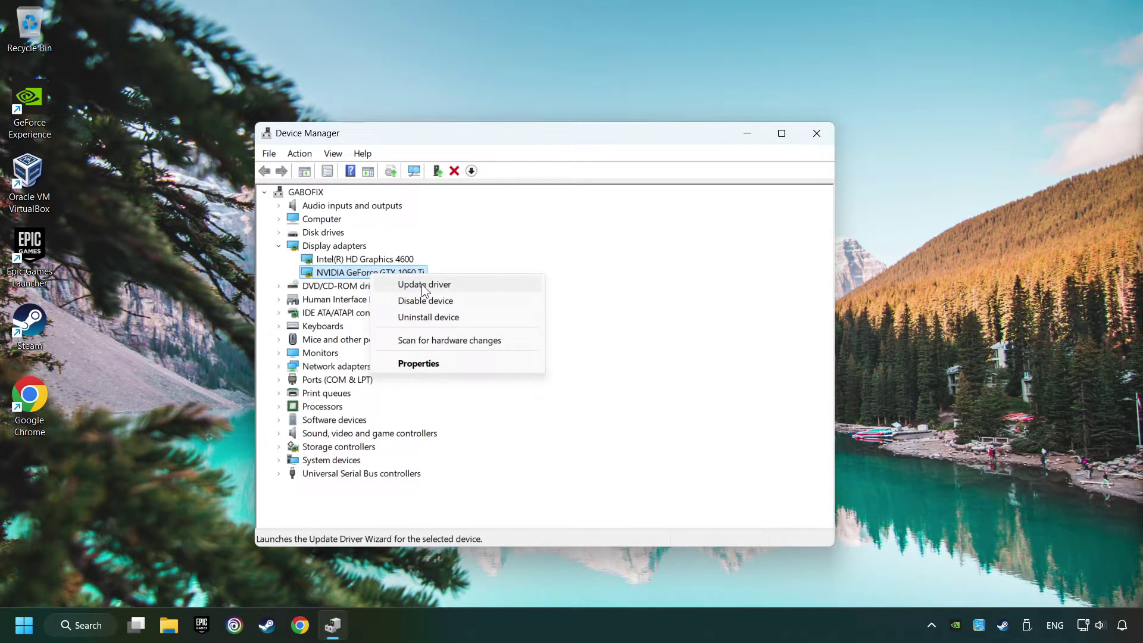
pyautogui.click(468, 284)
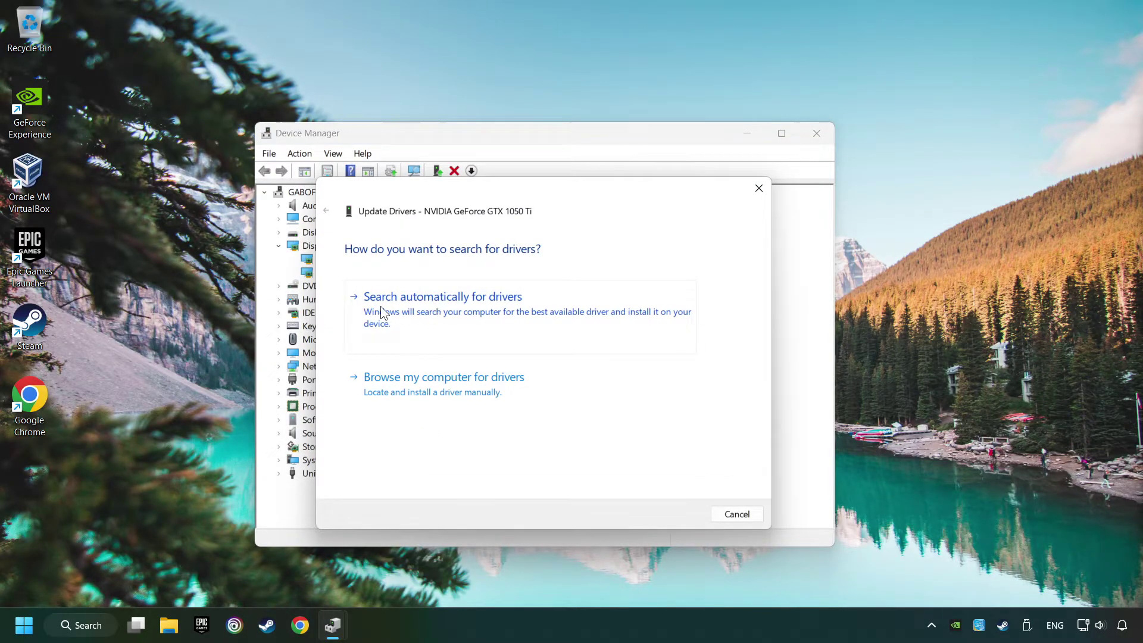
pyautogui.click(479, 307)
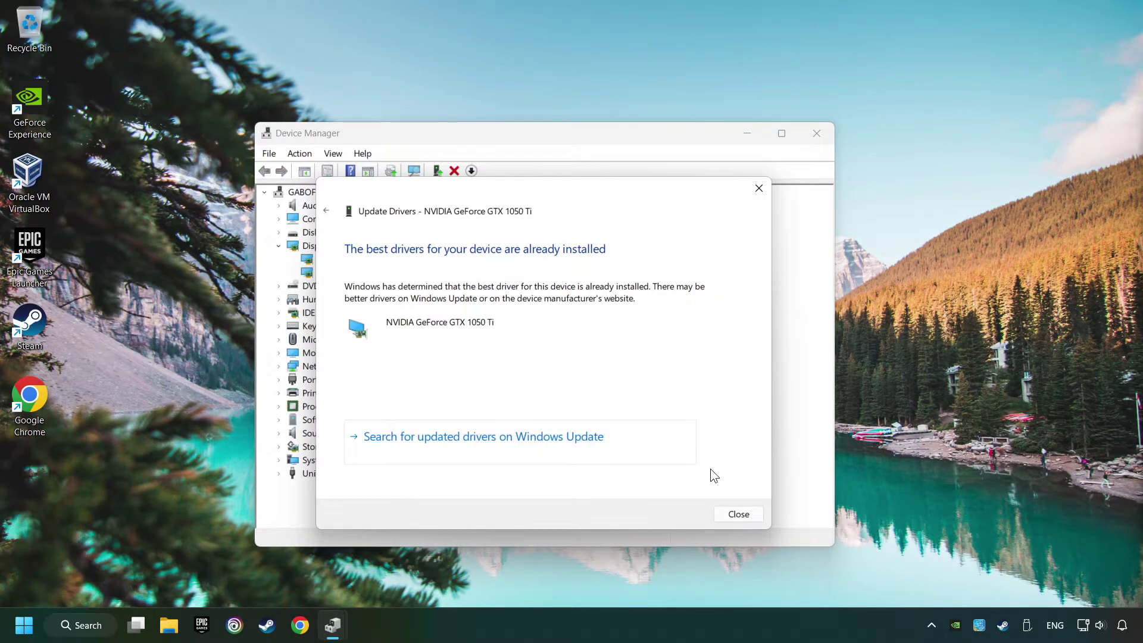
pyautogui.click(739, 517)
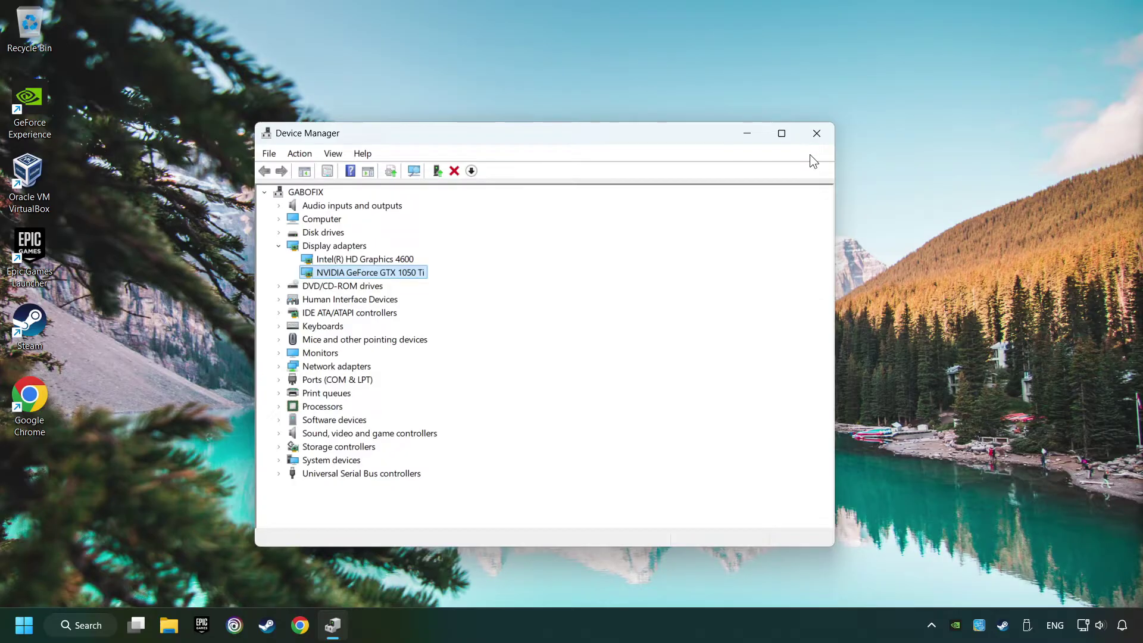
# Close Device Manager to return to the desktop.
pyautogui.click(817, 138)
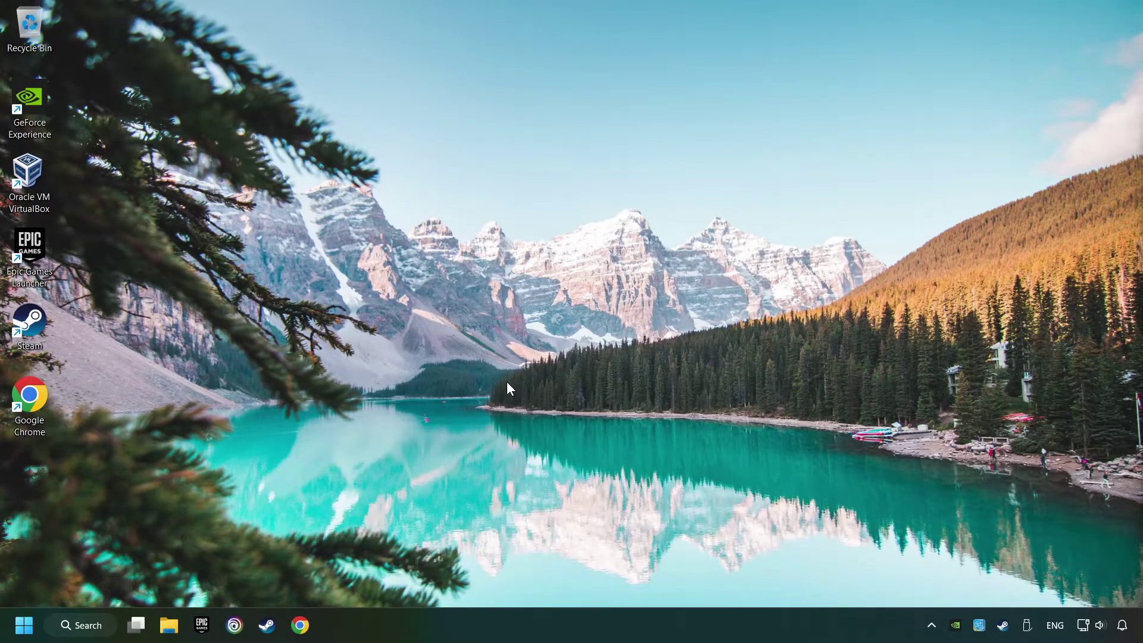
# Launch Chrome and search Google for 'nvidia geforce driver download'.
pyautogui.click(301, 627)
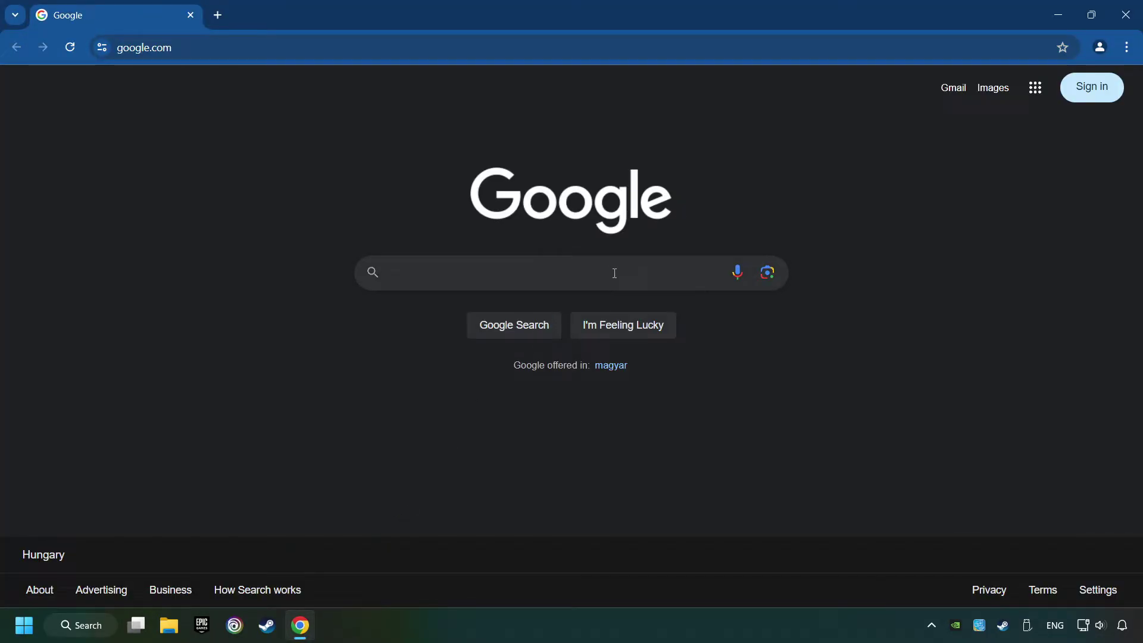
pyautogui.write('nvidia ')
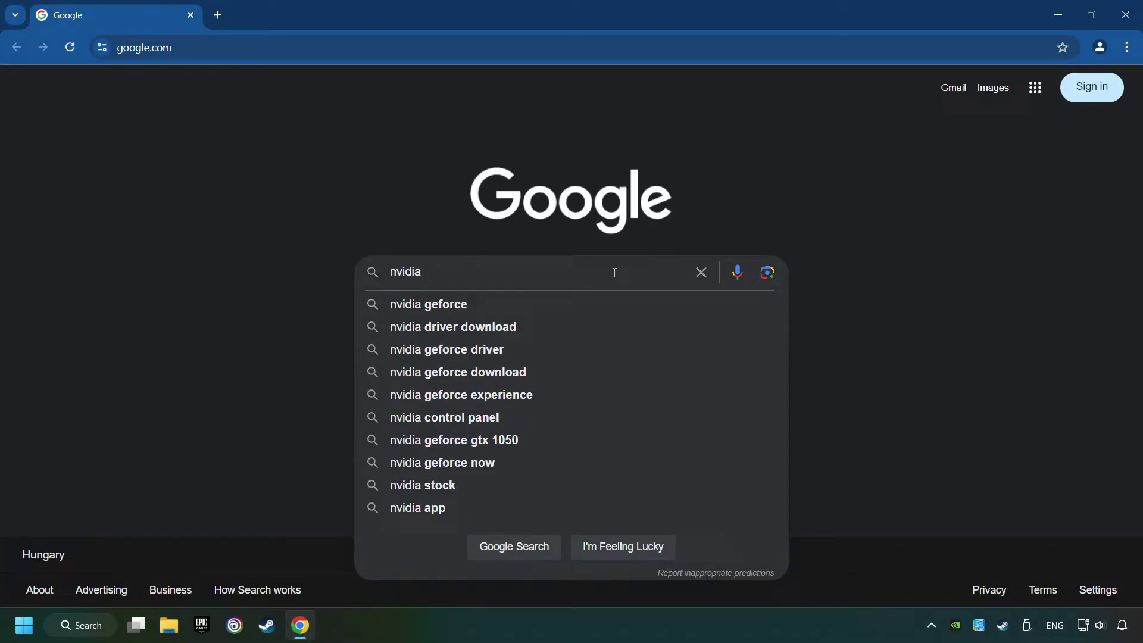
pyautogui.write('geforce dr')
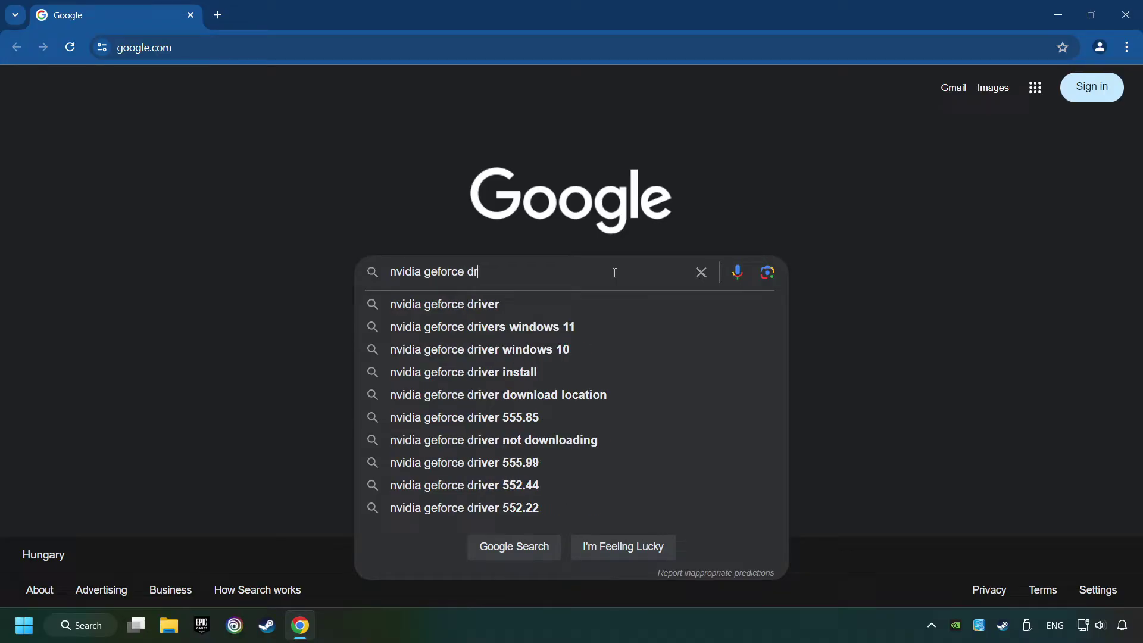
pyautogui.write('iver download')
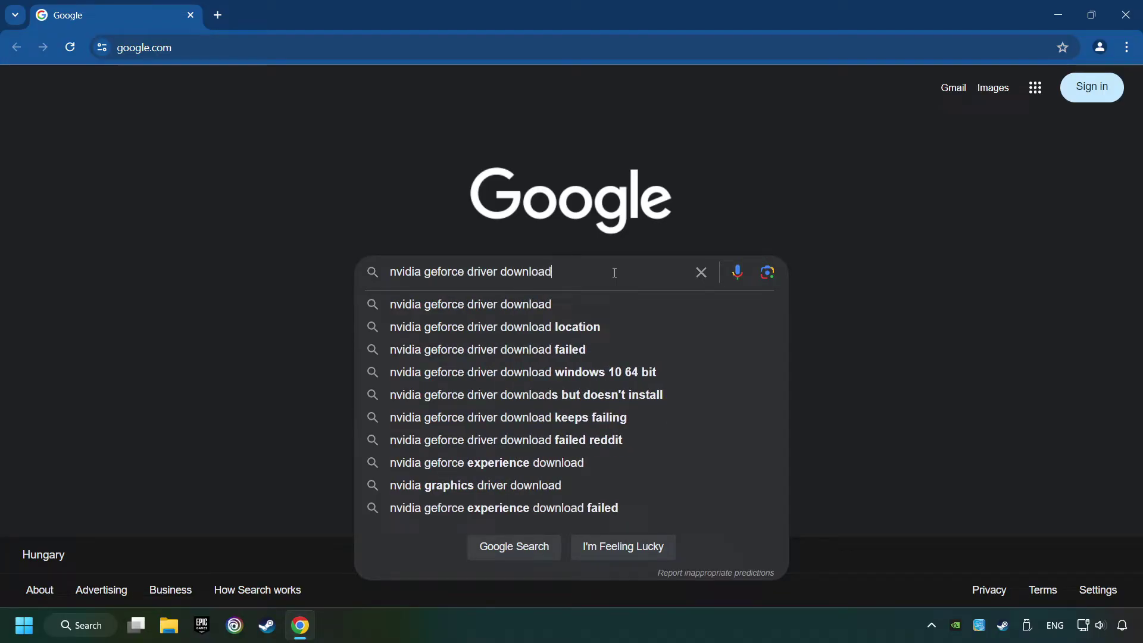
pyautogui.press('Return')
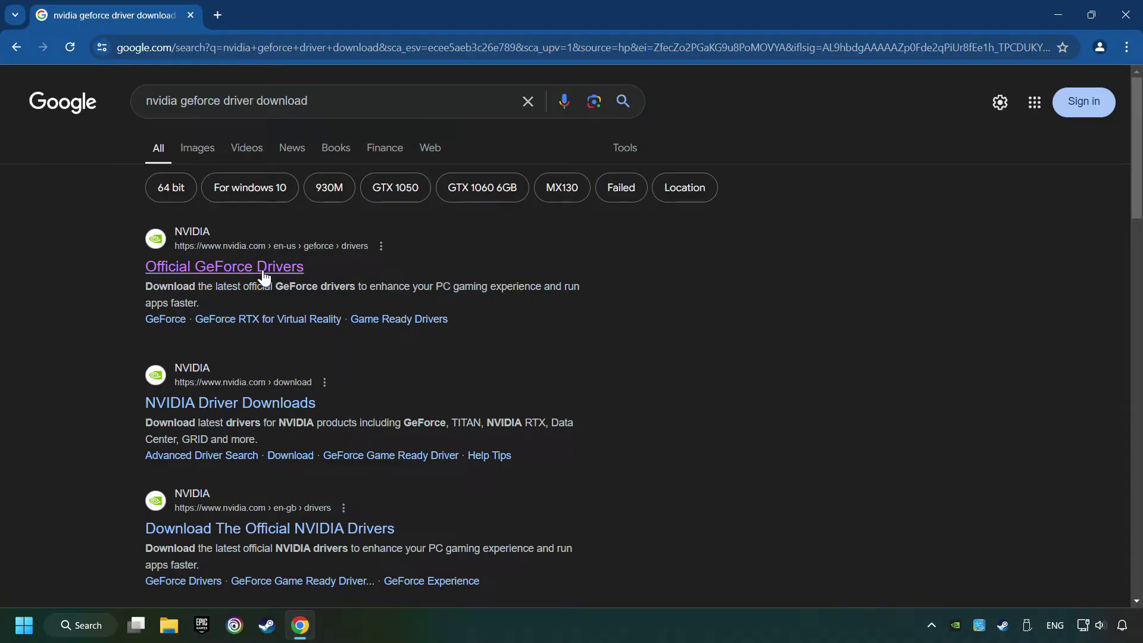
# Download GeForce Experience from the official GeForce Drivers page, run the installer and close Chrome.
pyautogui.click(274, 267)
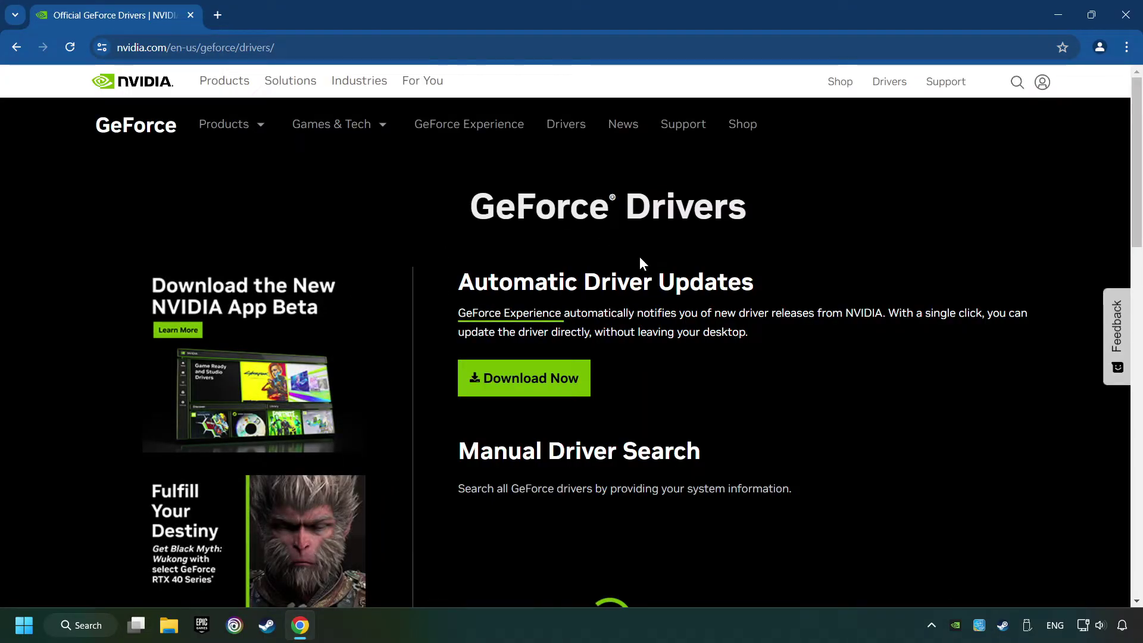
pyautogui.click(542, 393)
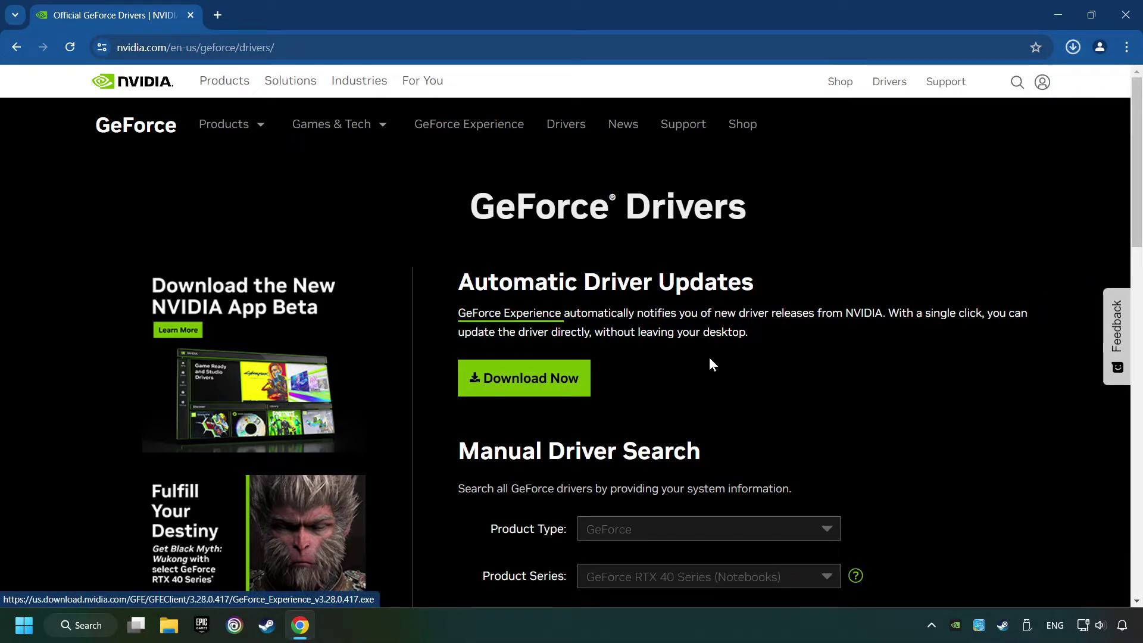
pyautogui.click(1073, 47)
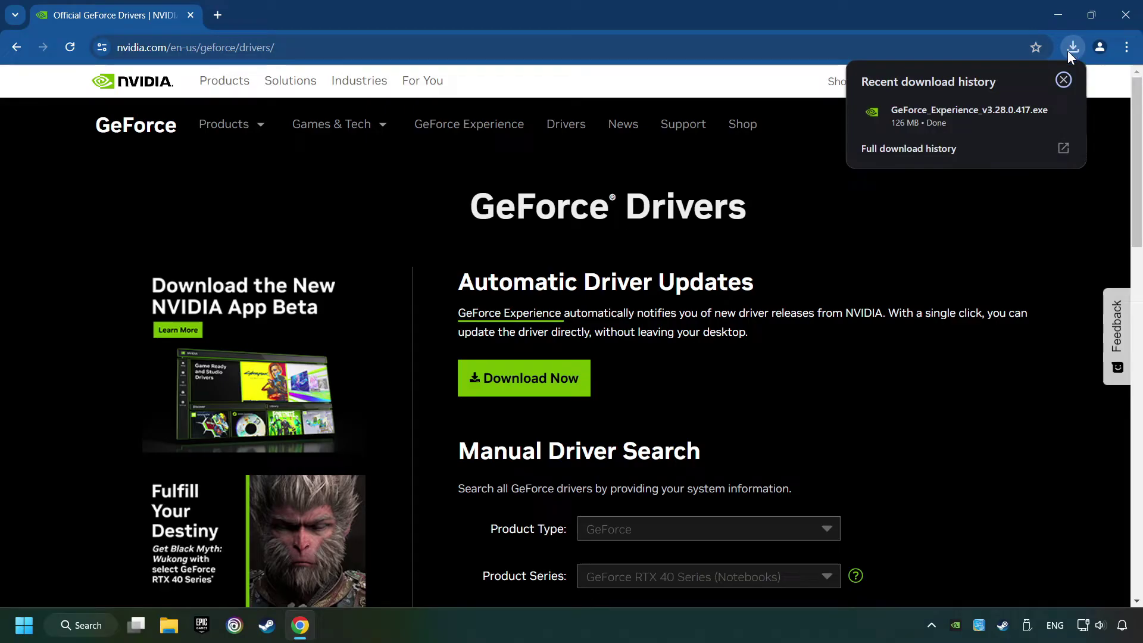
pyautogui.click(973, 116)
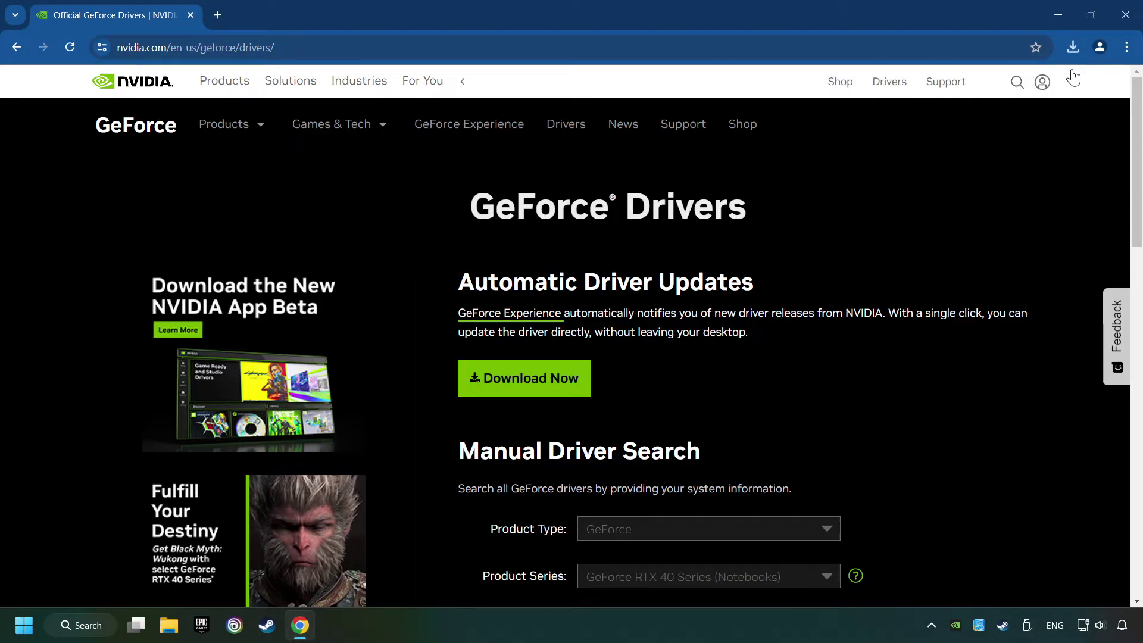
pyautogui.click(1125, 15)
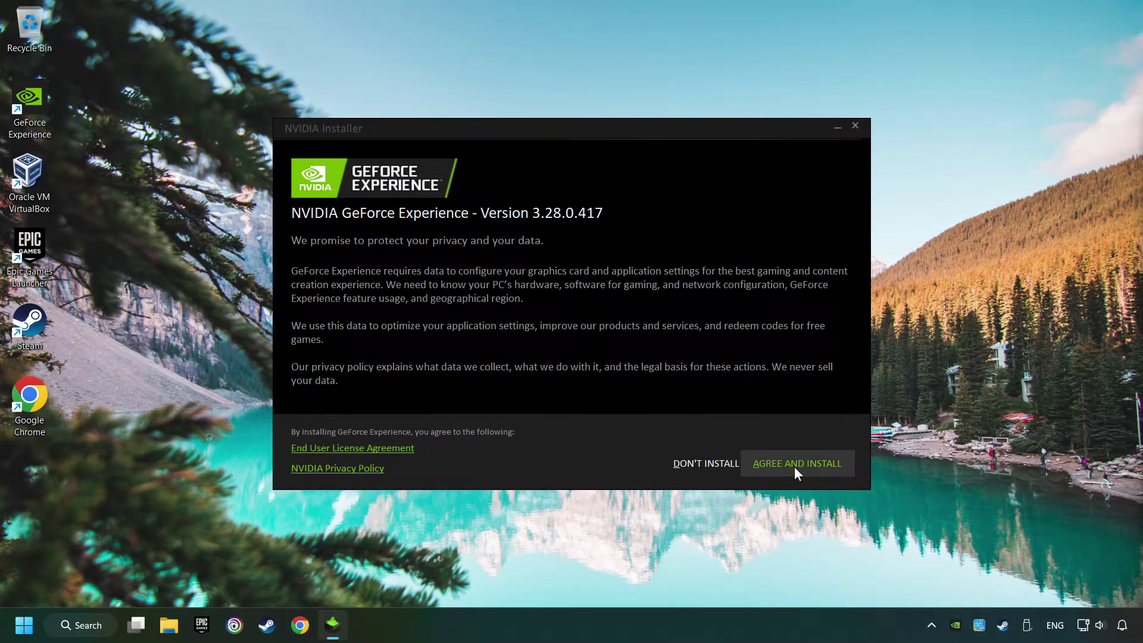
# Agree to the terms and install GeForce Experience 3.28.0.417.
pyautogui.click(813, 470)
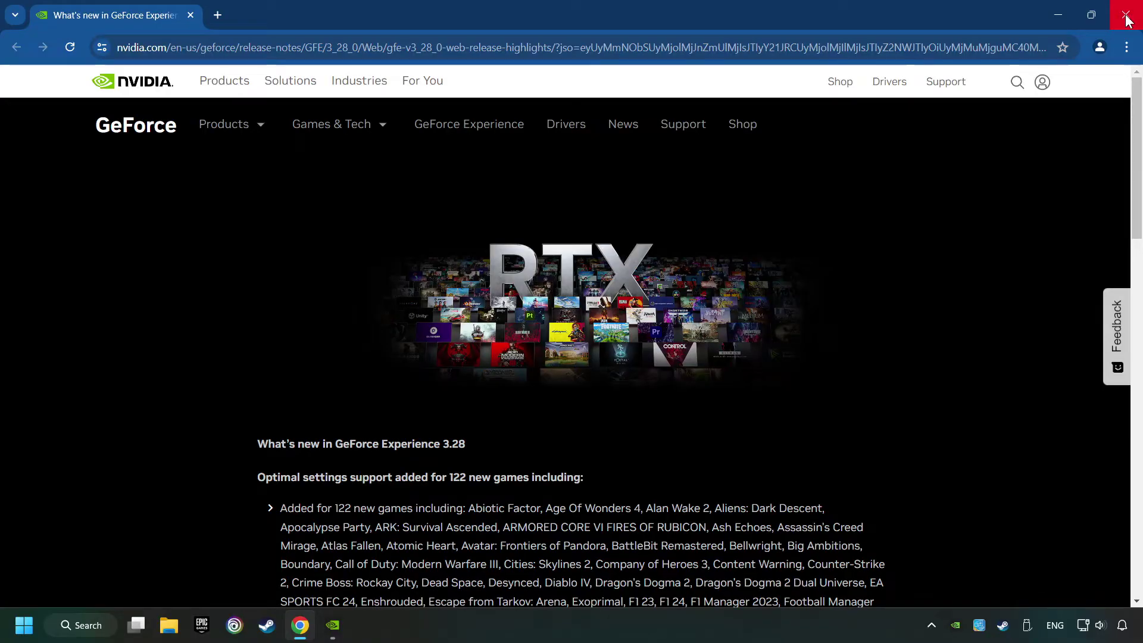
# Check for driver updates in GeForce Experience, confirming Game Ready Driver 560.70 is current, then close it.
pyautogui.click(1127, 22)
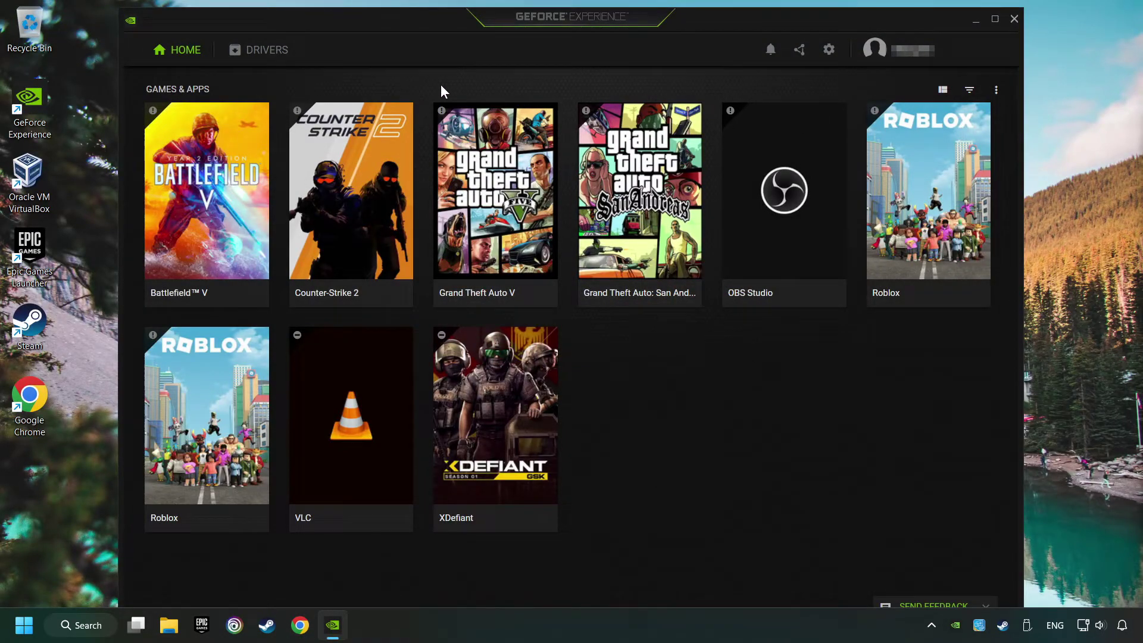
pyautogui.click(265, 54)
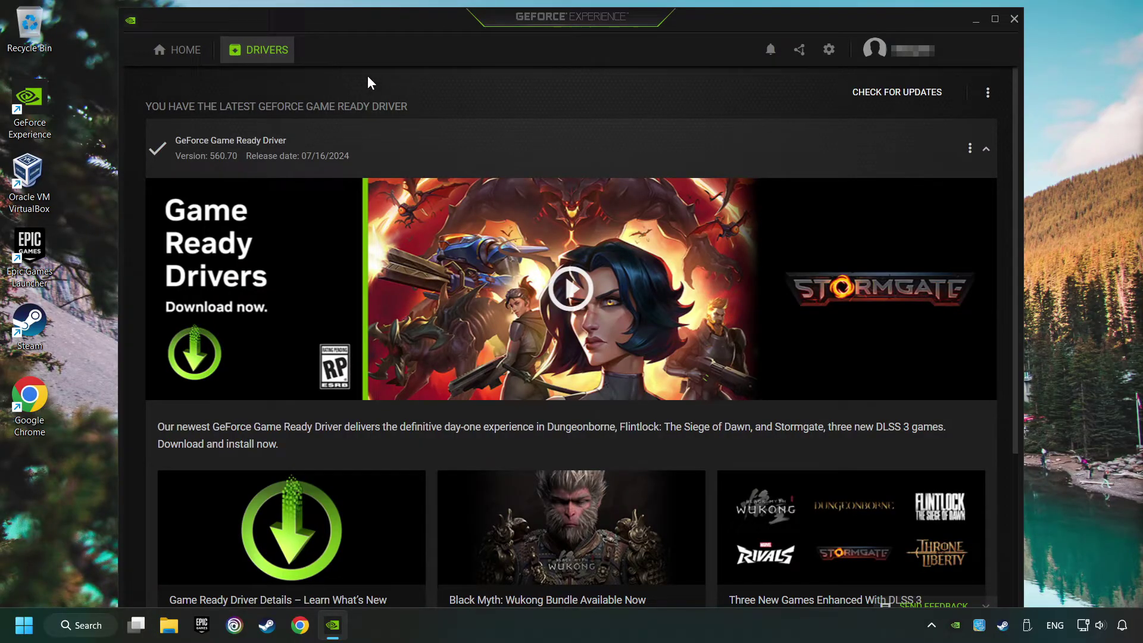
pyautogui.click(911, 102)
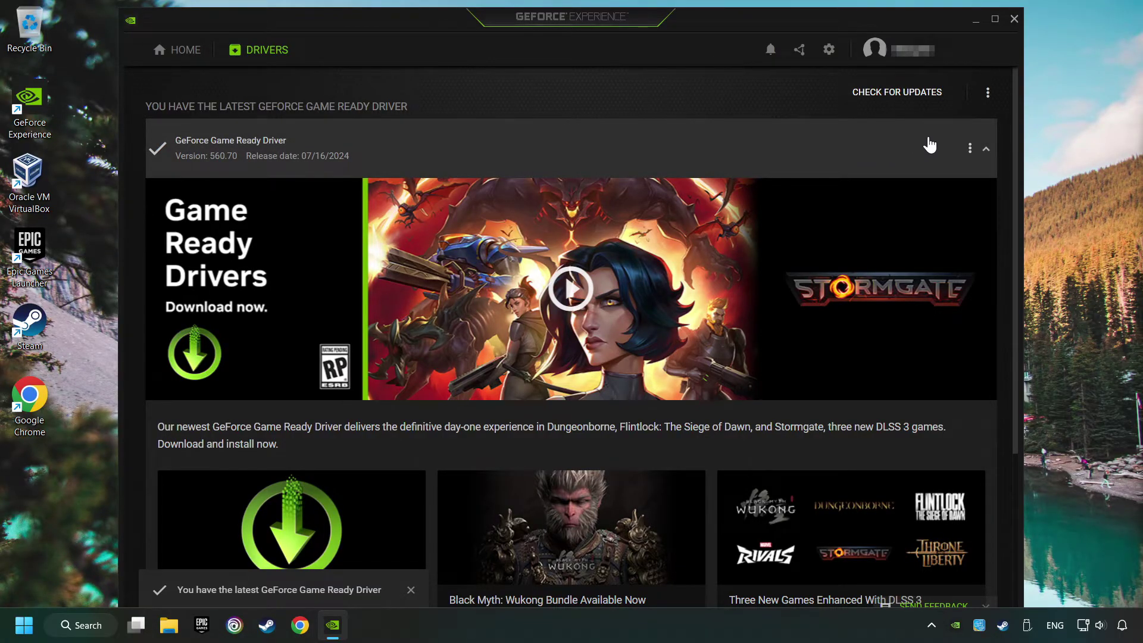
pyautogui.click(1017, 18)
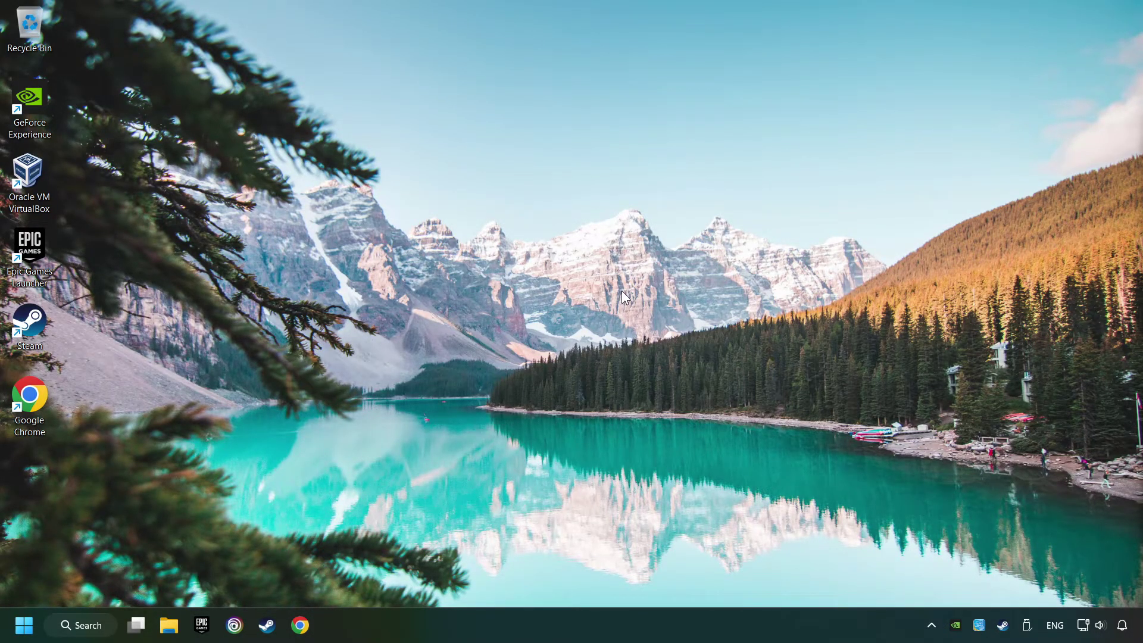
# Search Windows for 'graphics settings' and launch the Graphics settings page.
pyautogui.click(112, 616)
pyautogui.write('graphics settings')
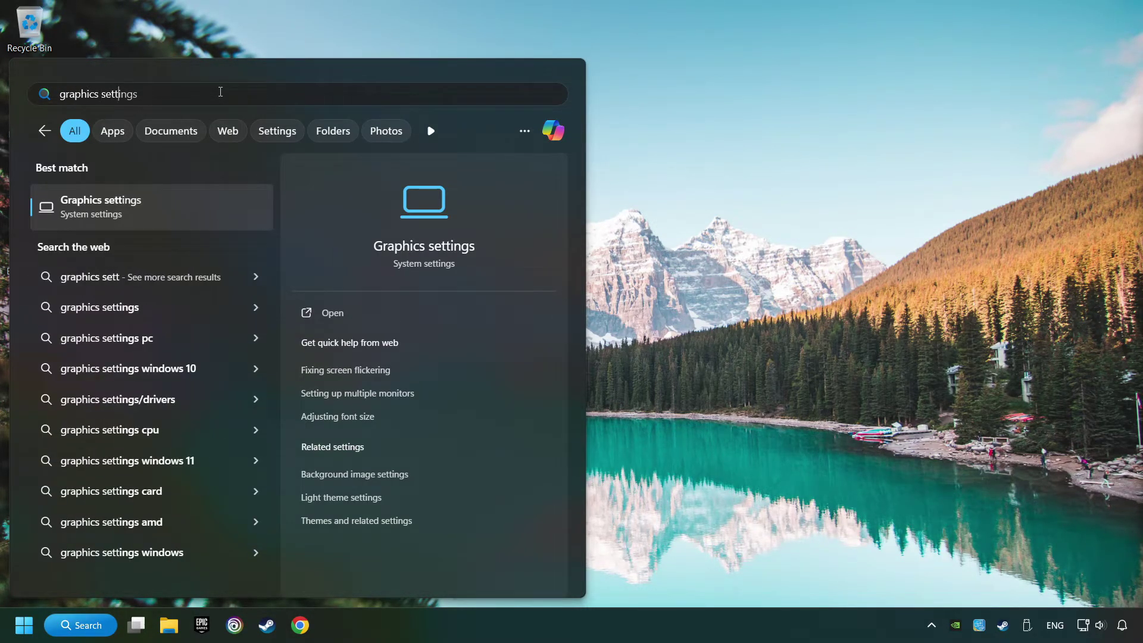
pyautogui.click(210, 215)
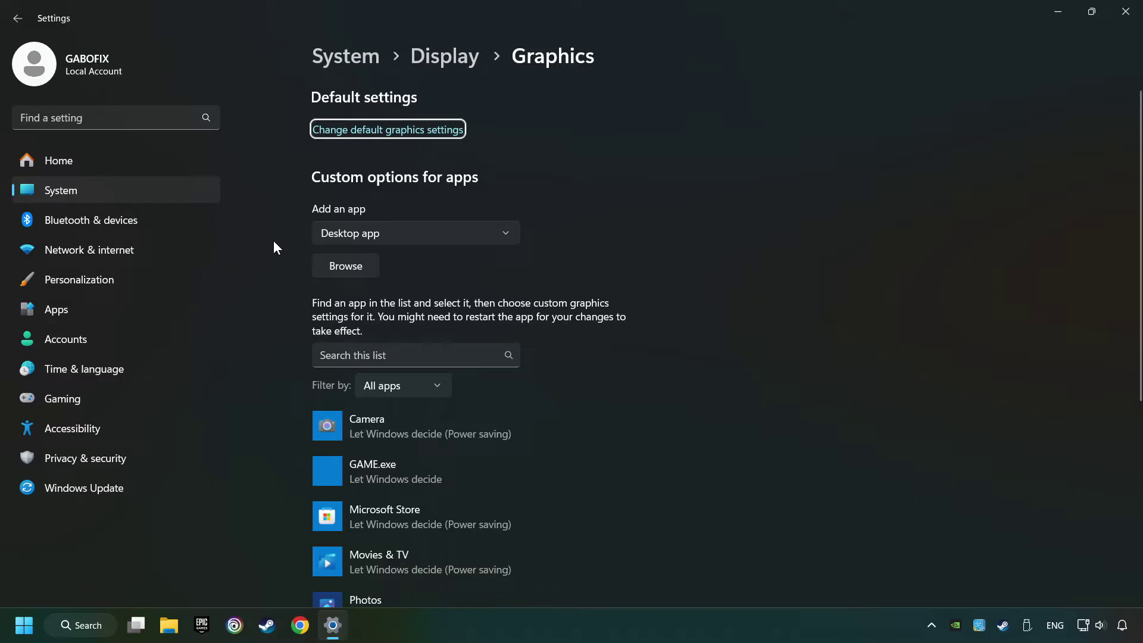
pyautogui.scroll(-2, 278, 249)
pyautogui.scroll(-2, 271, 268)
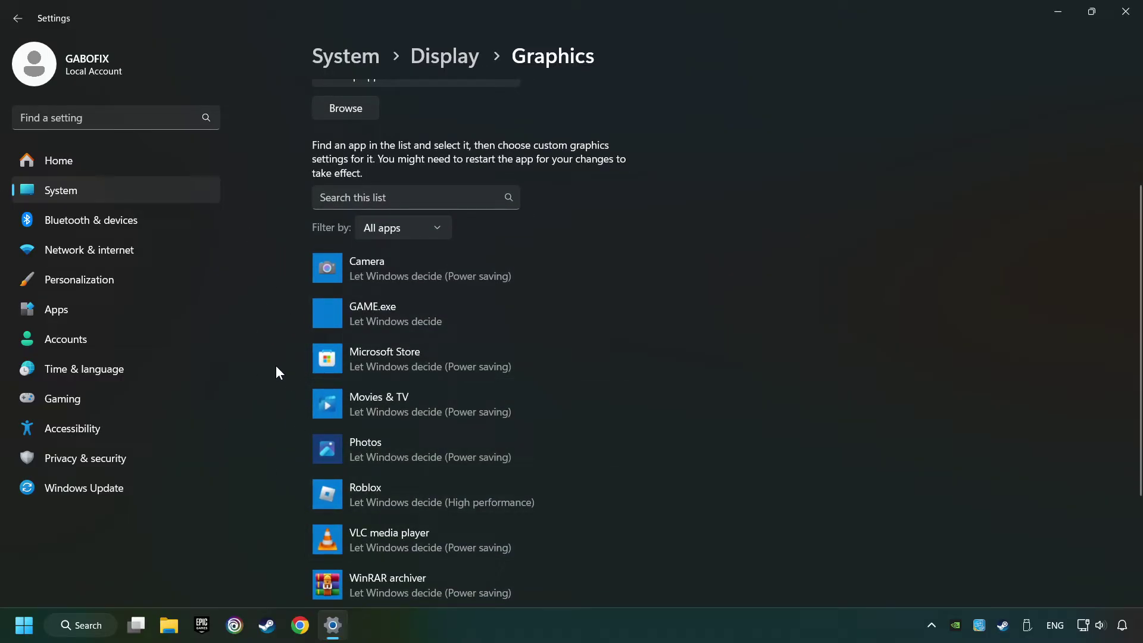
pyautogui.scroll(2, 276, 369)
pyautogui.scroll(2, 276, 368)
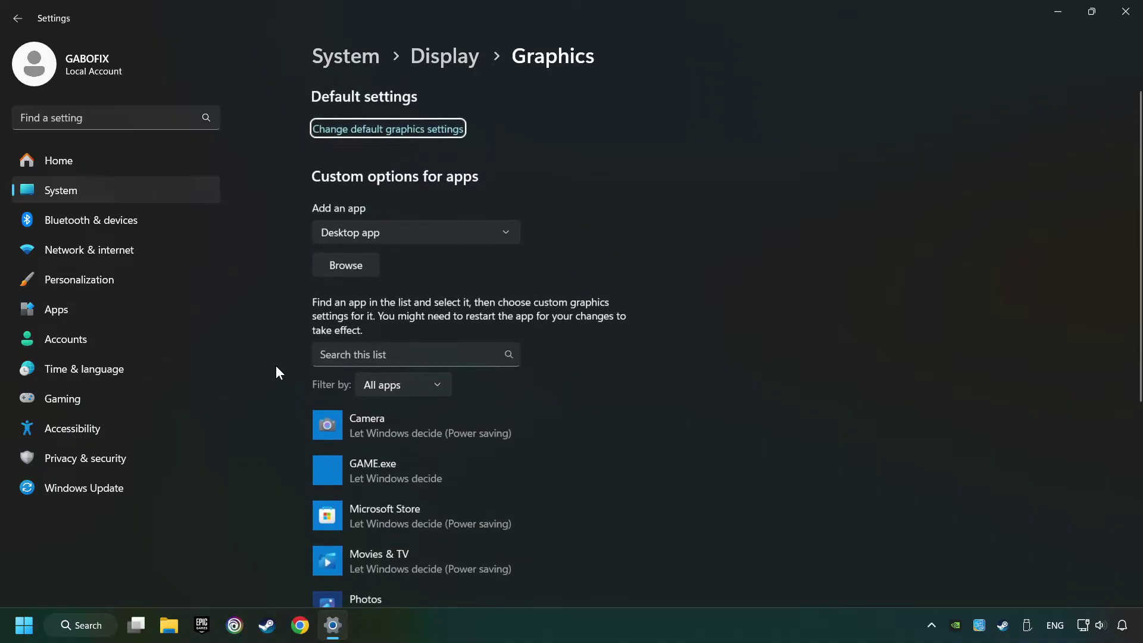
pyautogui.click(349, 267)
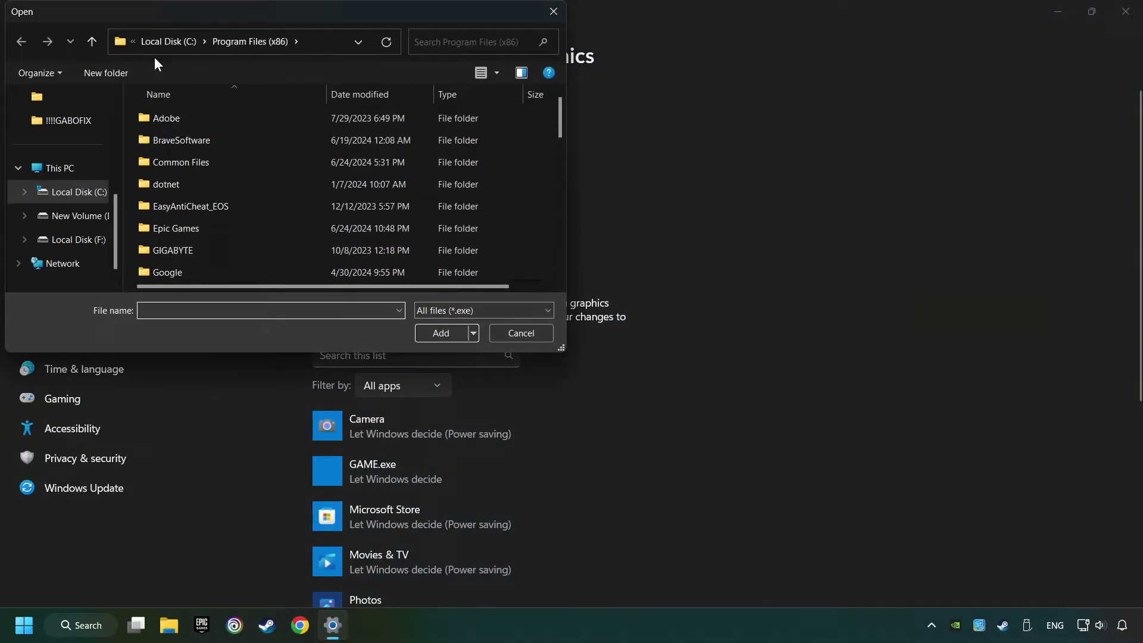
pyautogui.click(558, 13)
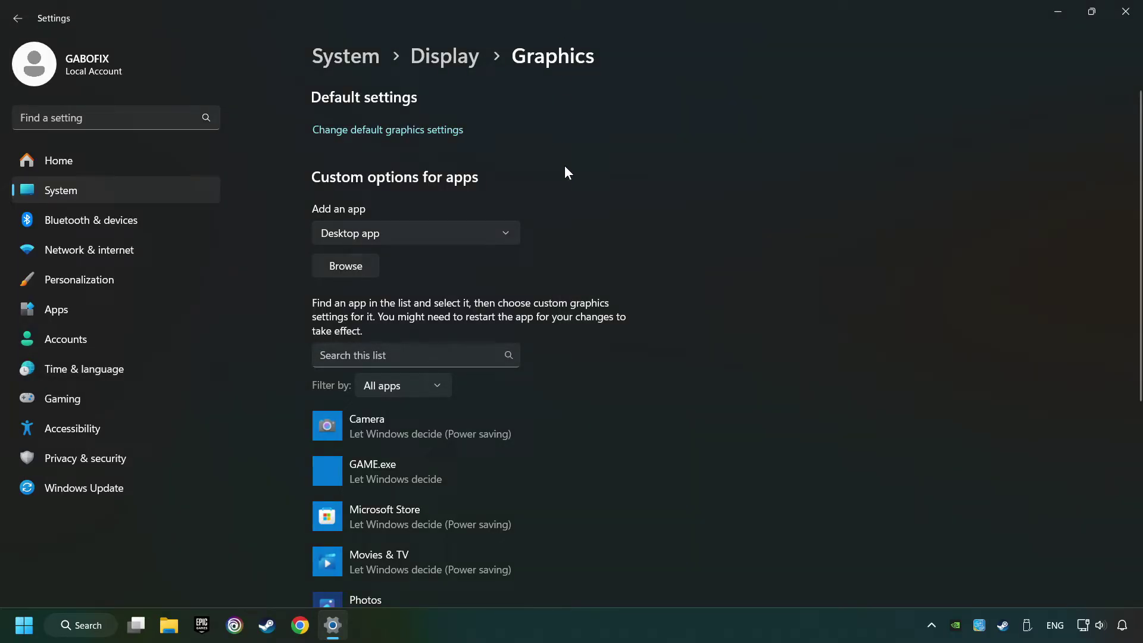
pyautogui.scroll(-2, 582, 204)
pyautogui.scroll(-2, 583, 207)
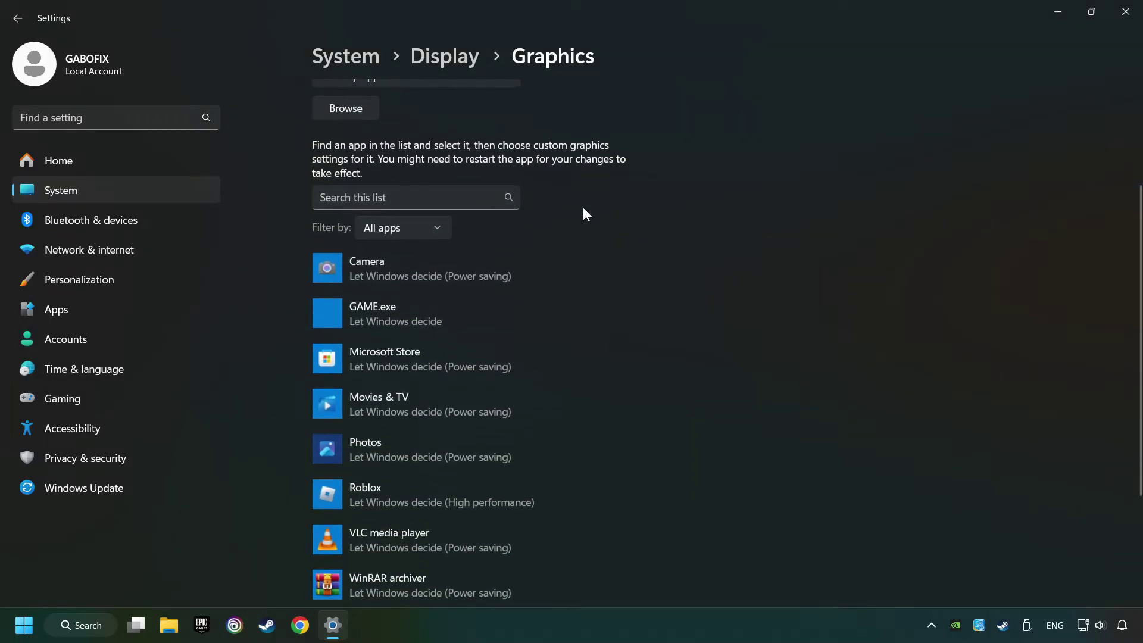
# Save GAME.exe's graphics preference as High performance and close Settings.
pyautogui.click(392, 309)
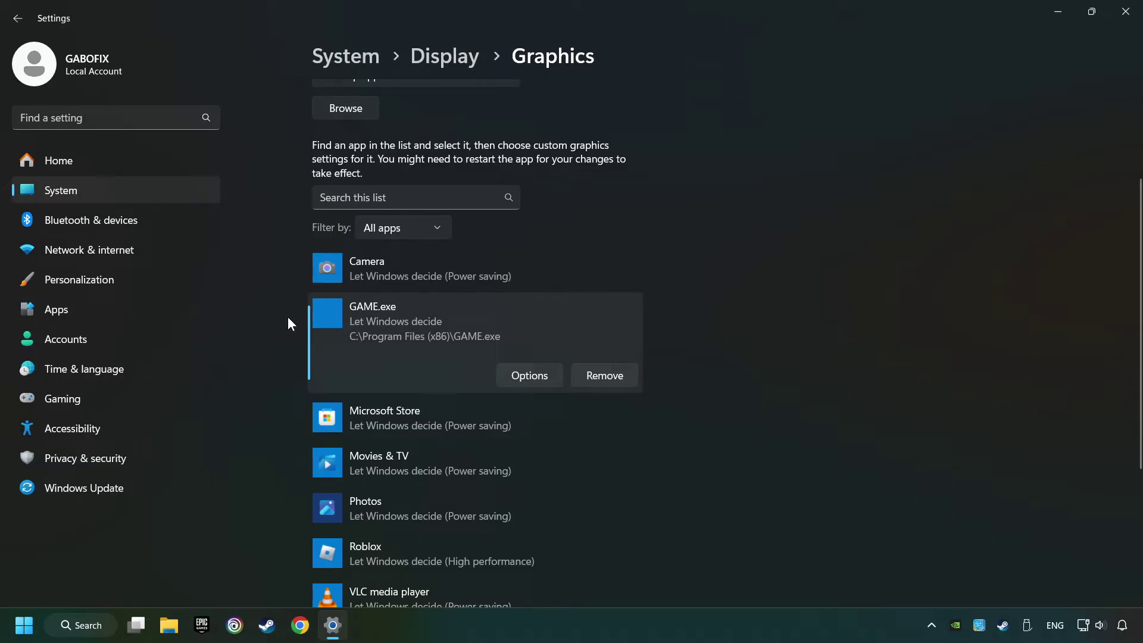
pyautogui.click(544, 374)
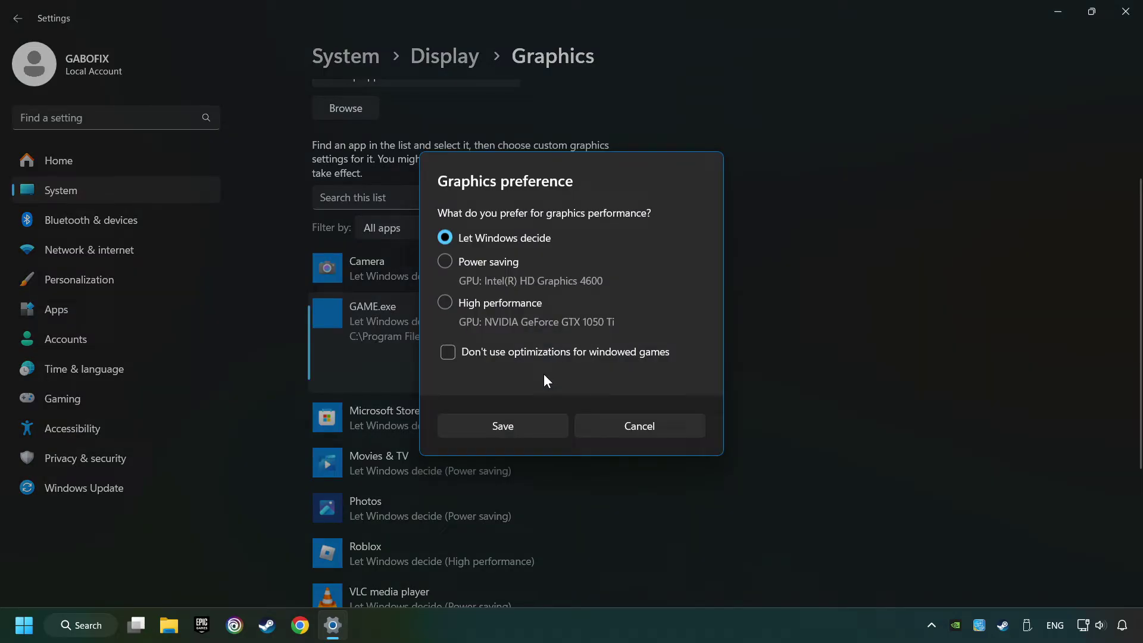
pyautogui.click(445, 303)
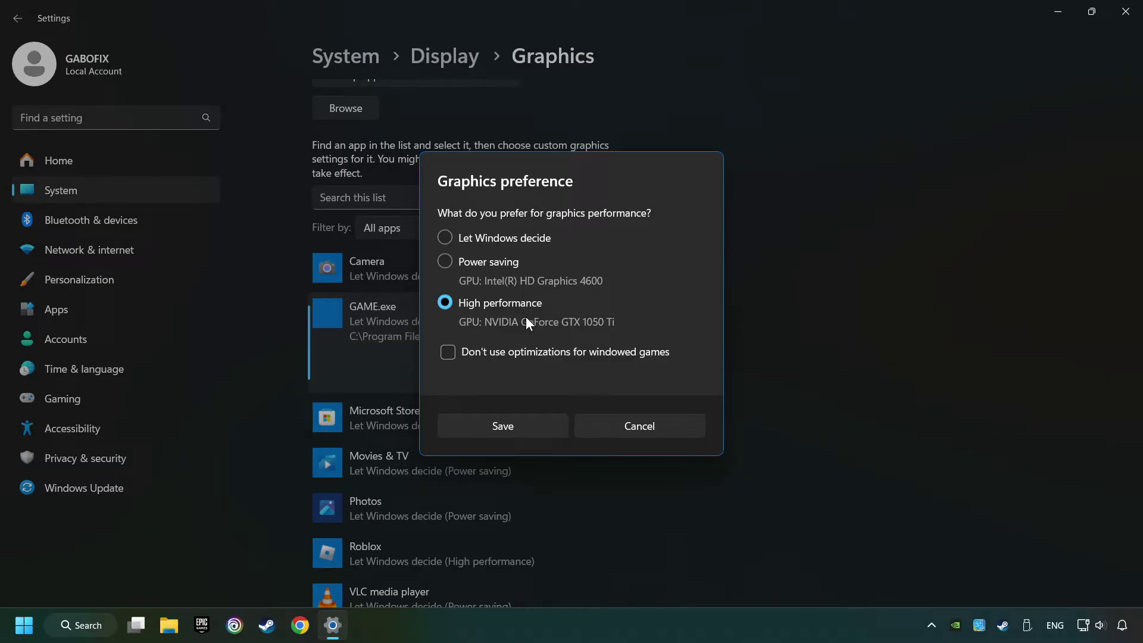
pyautogui.click(520, 425)
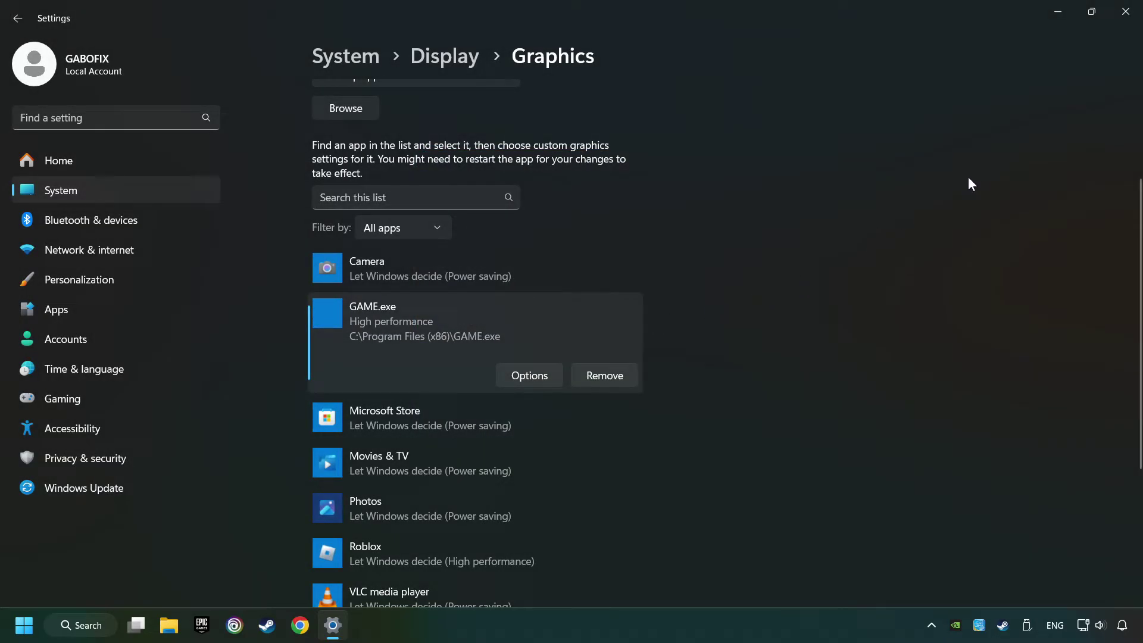
pyautogui.click(1116, 17)
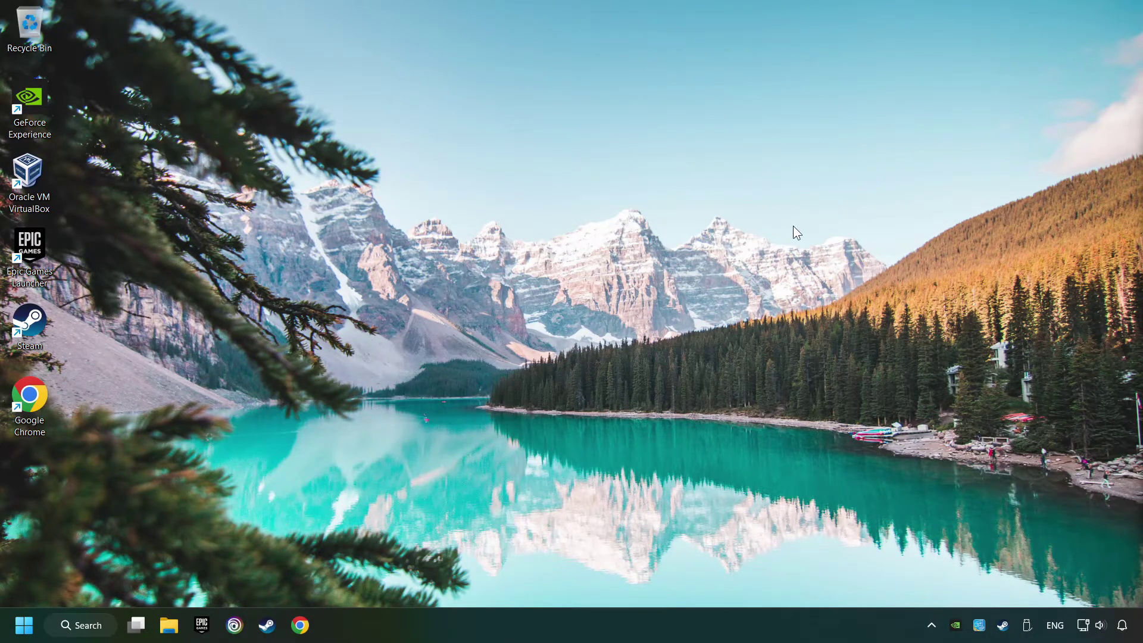
# Launch Steam and bring up the Properties window for GAME from the Library.
pyautogui.click(269, 629)
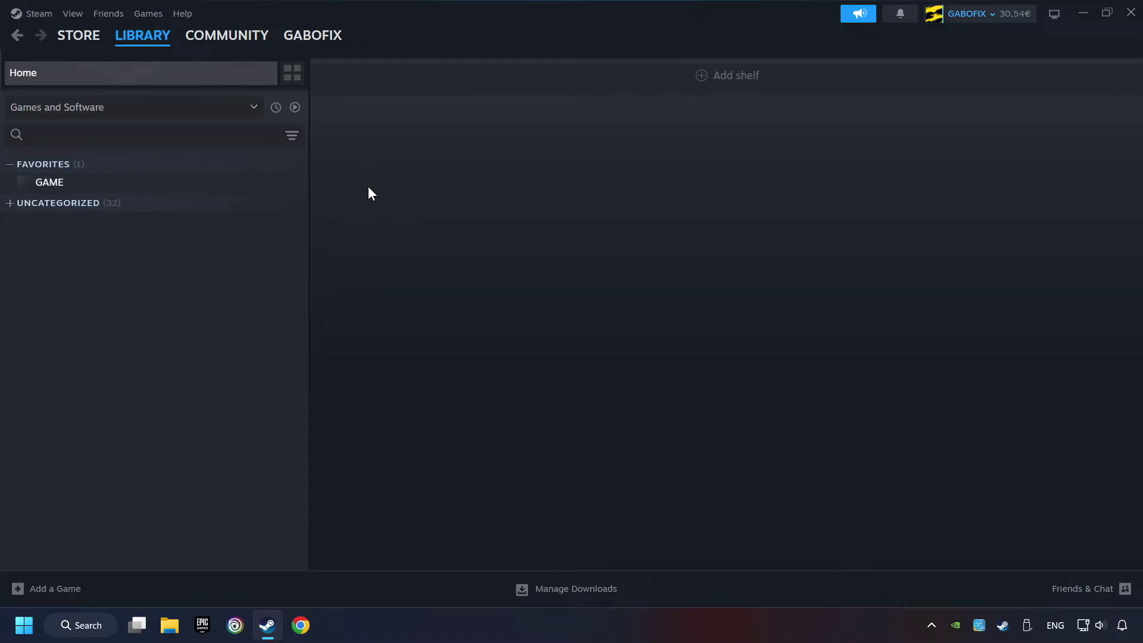
pyautogui.rightClick(253, 191)
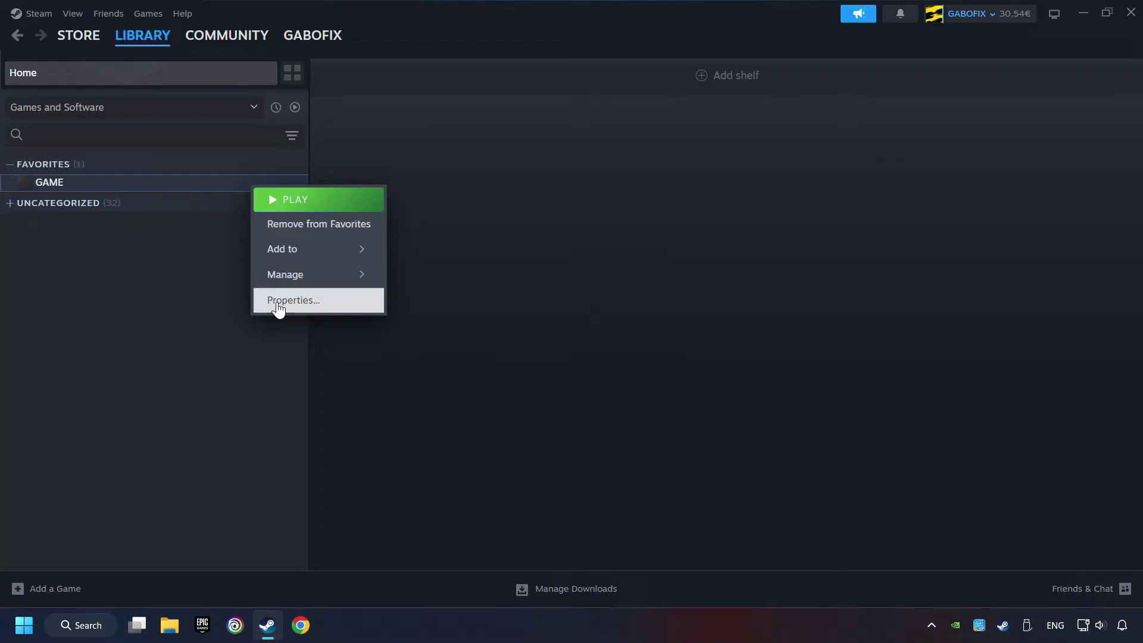
pyautogui.click(350, 307)
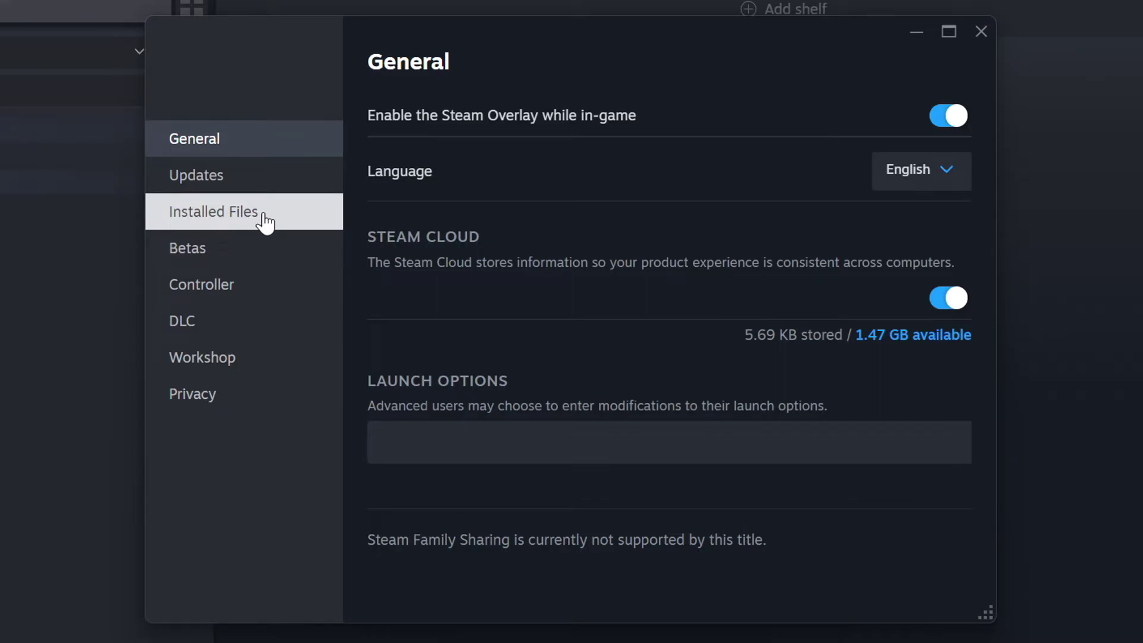
# Run Verify integrity of game files from the game's Installed Files settings in Steam.
pyautogui.click(266, 221)
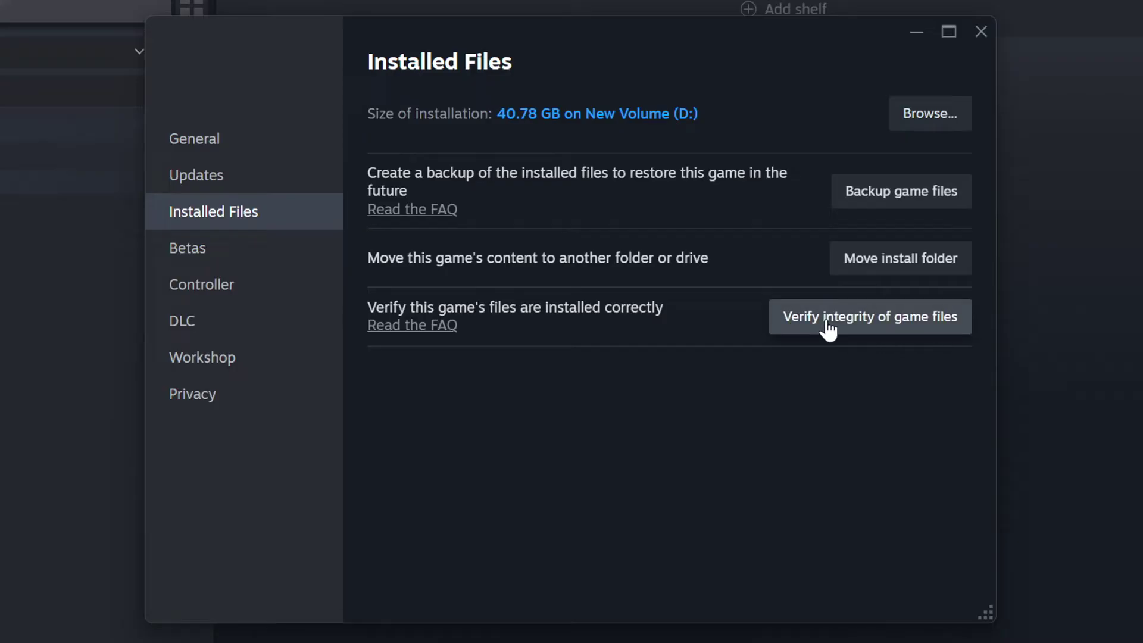
pyautogui.click(892, 328)
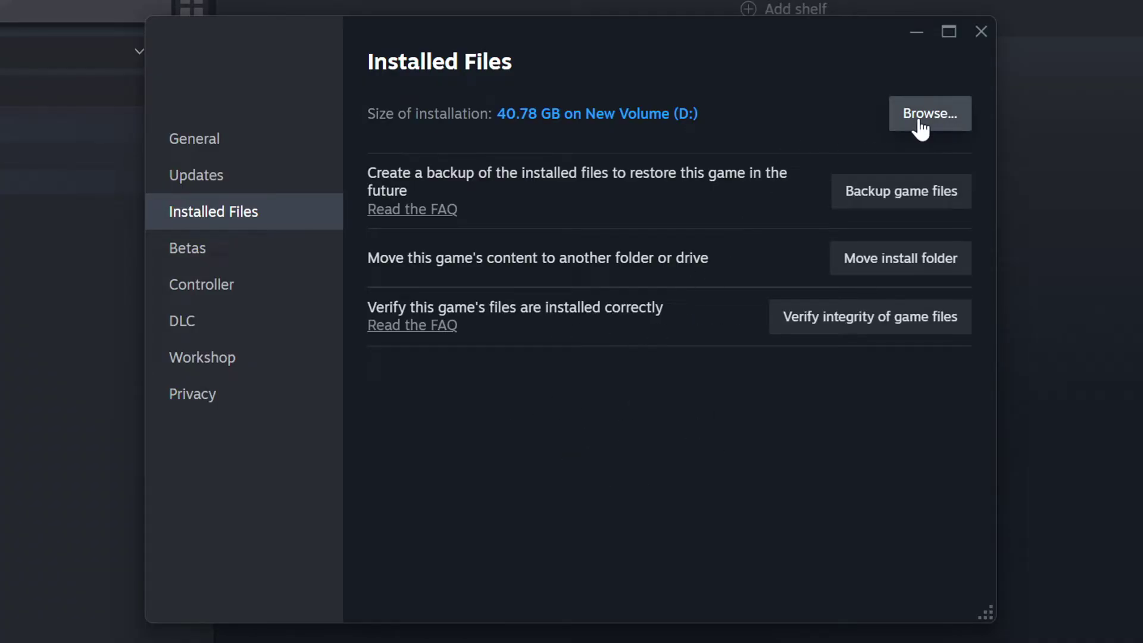
# Browse to the install folder and bring up the GAME file's Properties dialog.
pyautogui.click(942, 126)
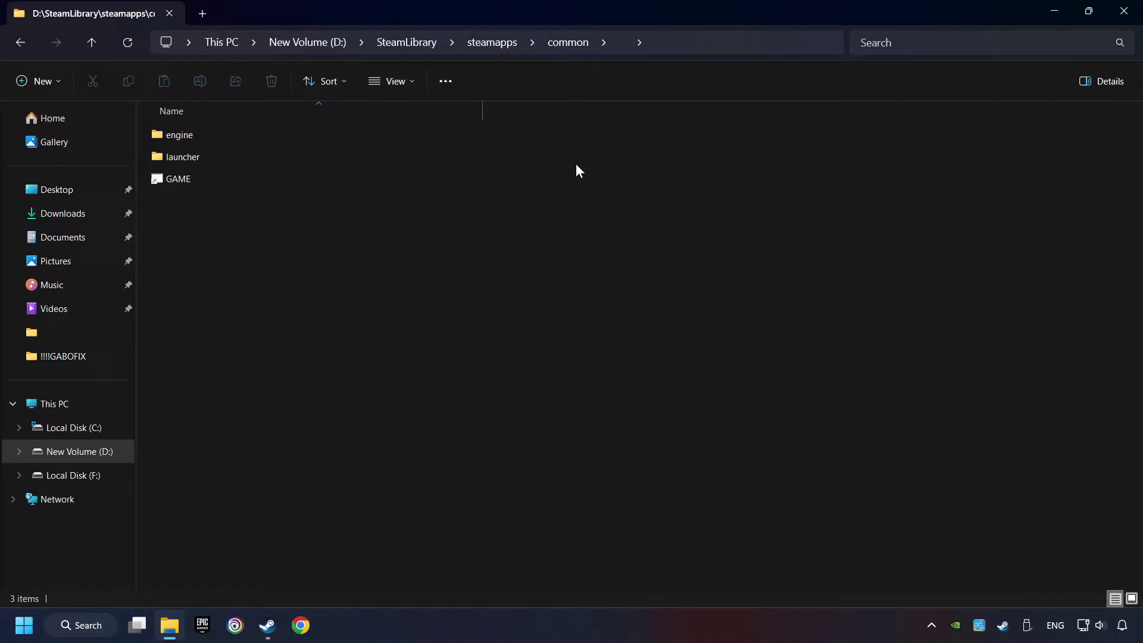
pyautogui.click(332, 179)
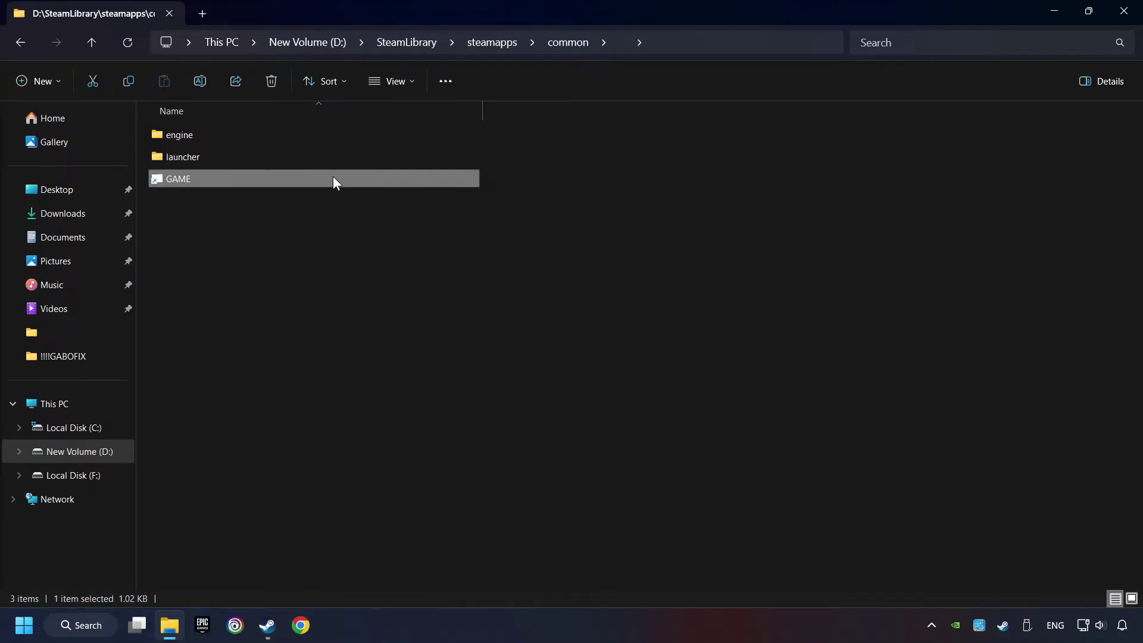
pyautogui.rightClick(363, 181)
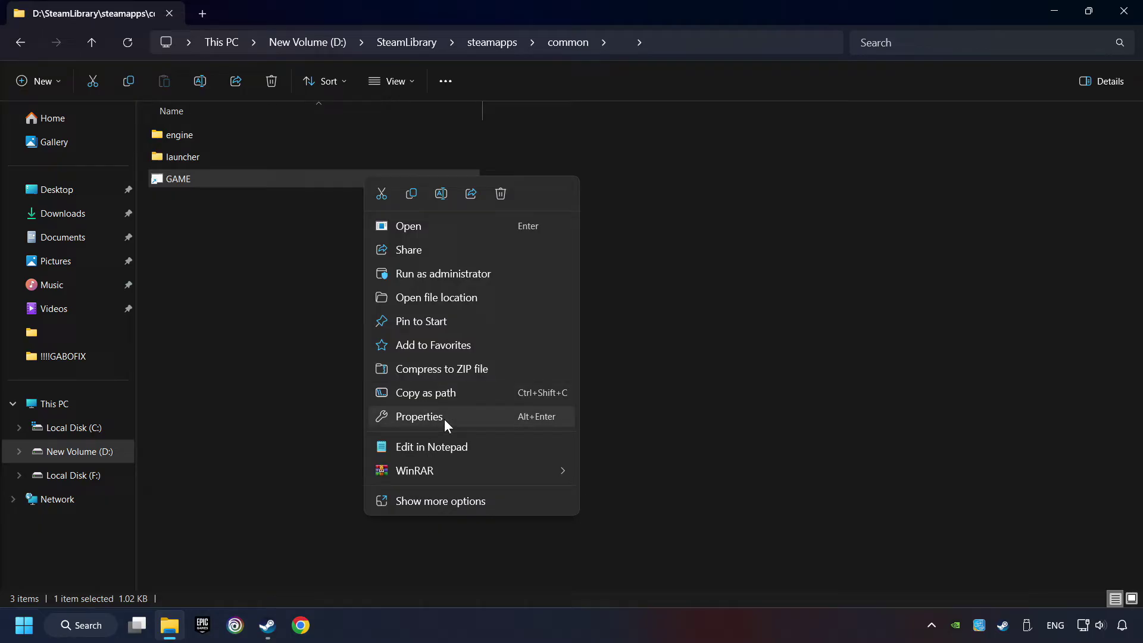
pyautogui.click(385, 417)
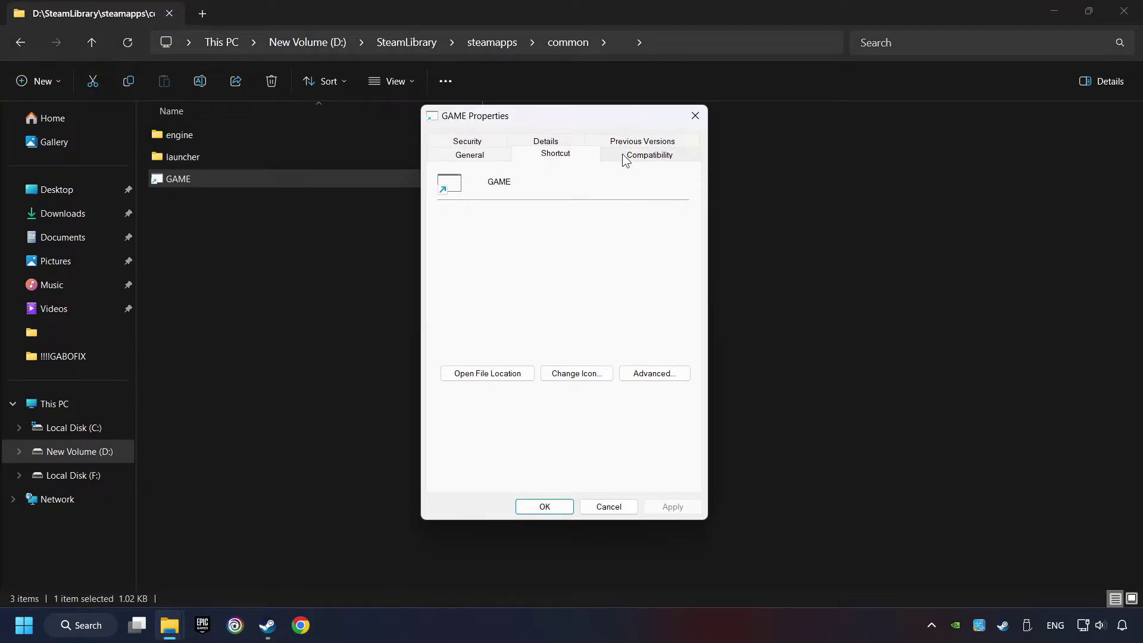
# Set GAME to Windows 8 compatibility mode, run as administrator, fullscreen optimizations disabled, and apply.
pyautogui.click(675, 155)
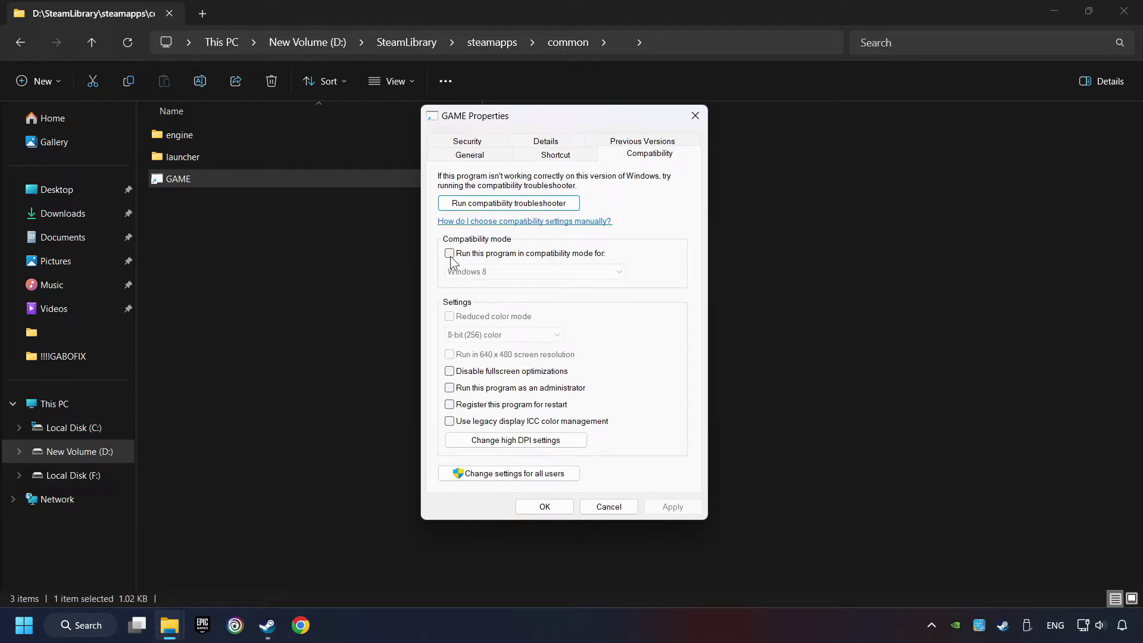
pyautogui.click(538, 261)
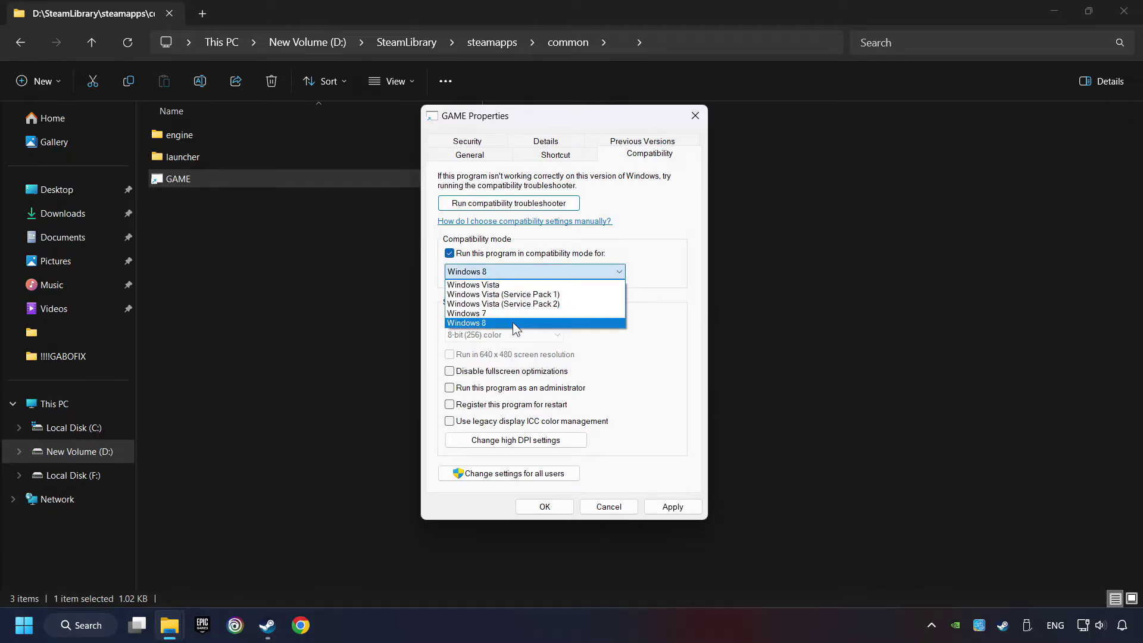
pyautogui.click(504, 323)
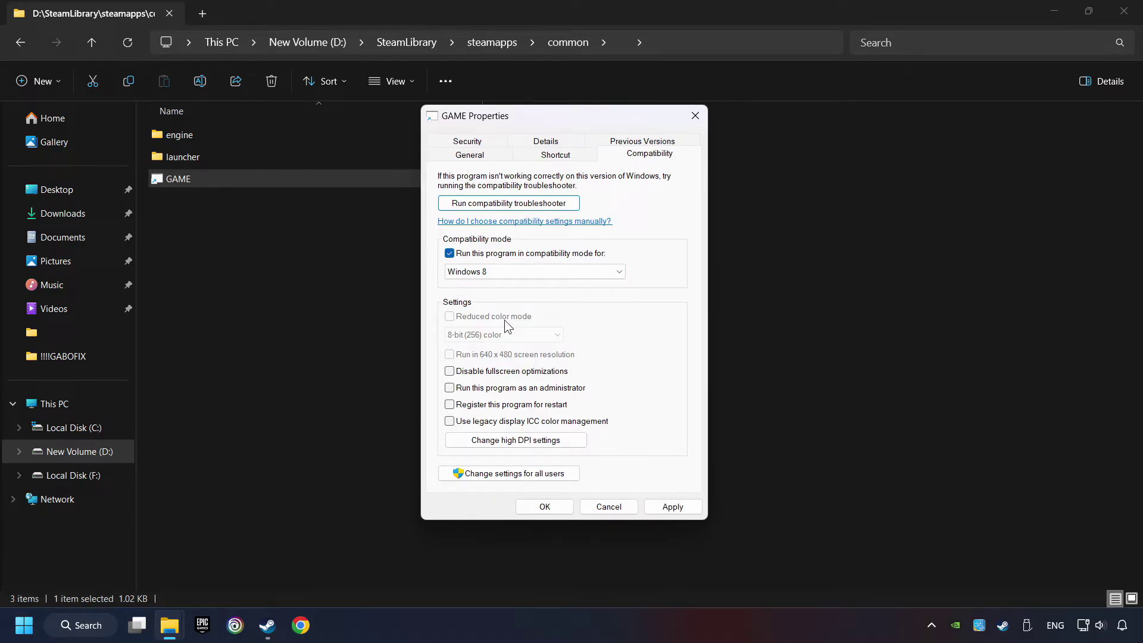
pyautogui.click(449, 371)
pyautogui.click(450, 388)
pyautogui.click(677, 506)
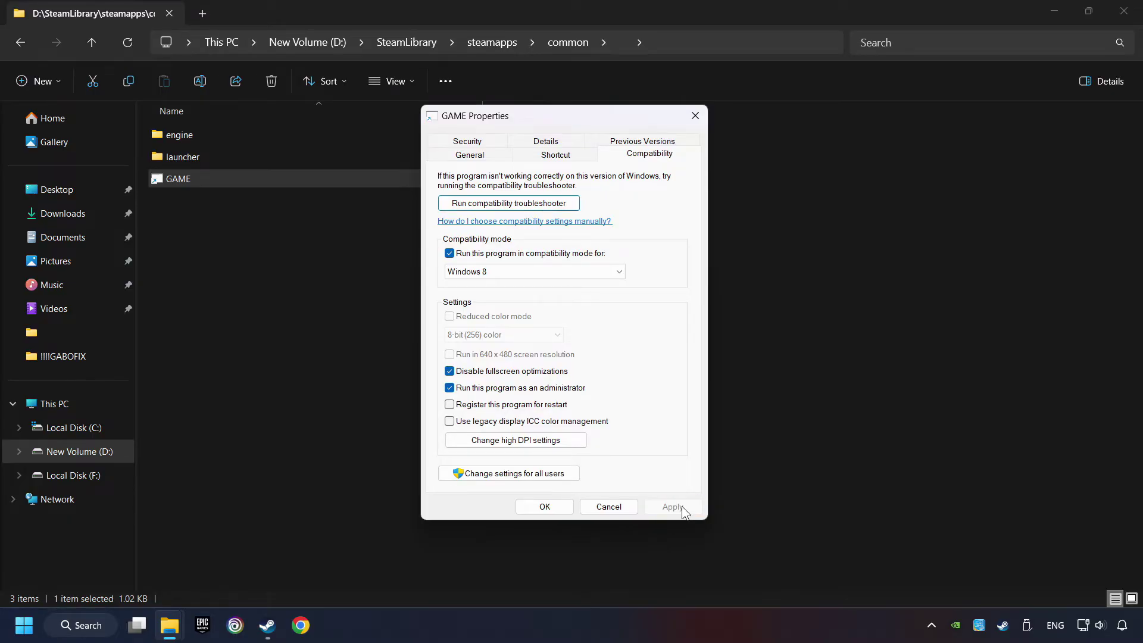
pyautogui.click(545, 506)
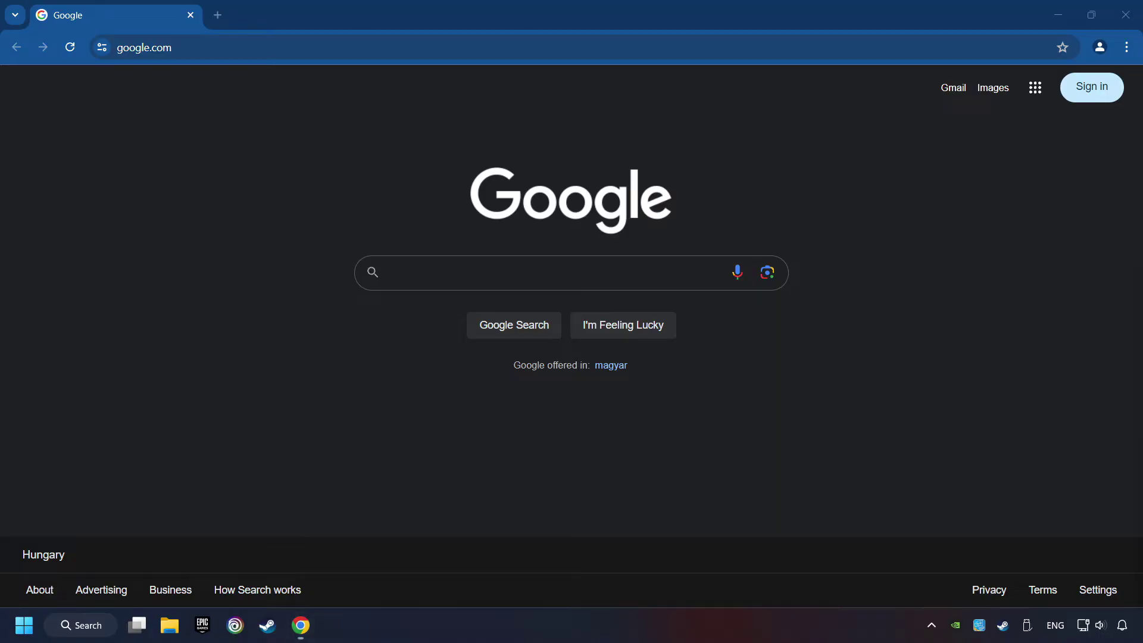
# Load the DirectX download page and the Visual C++ Redistributable page in two Chrome tabs.
pyautogui.click(219, 47)
pyautogui.write('https://www.microsoft.com/en-US/download/details.aspx?id=35')
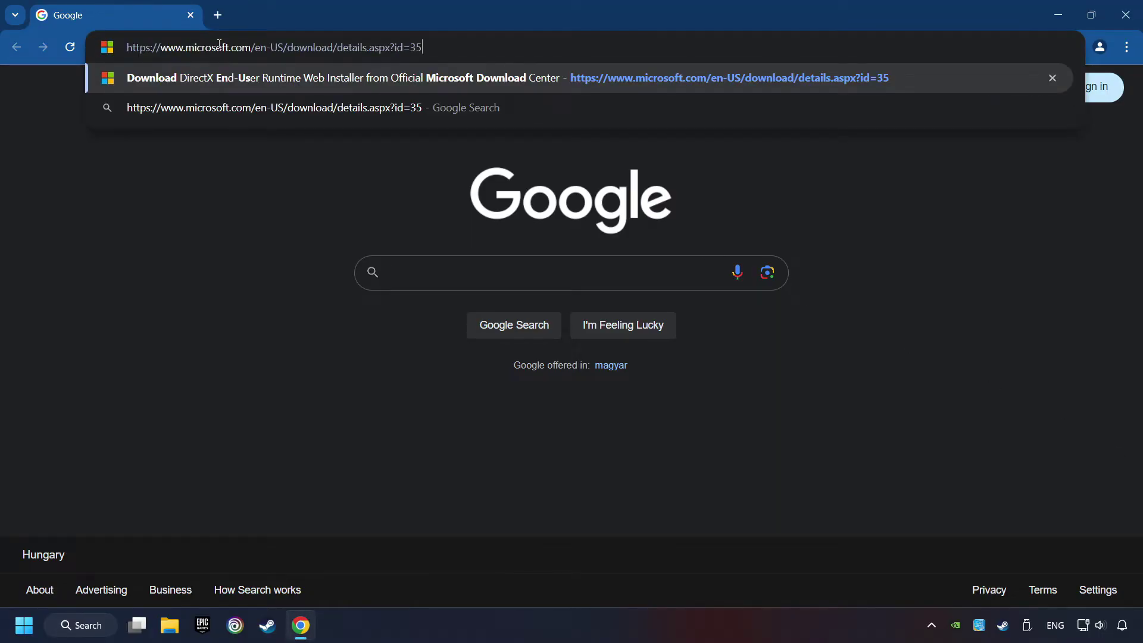
pyautogui.press('Return')
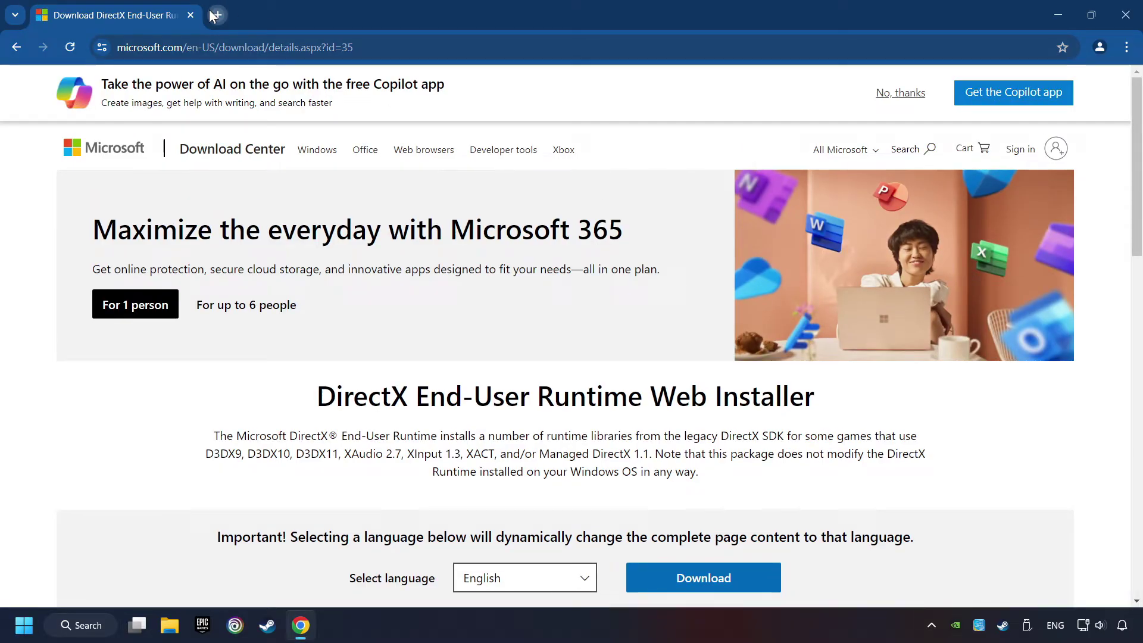
pyautogui.click(217, 15)
pyautogui.write('https://learn.microsoft.com/en-us/cpp/windows/latest-supported-vc-redist?view=msvc-160')
pyautogui.press('Return')
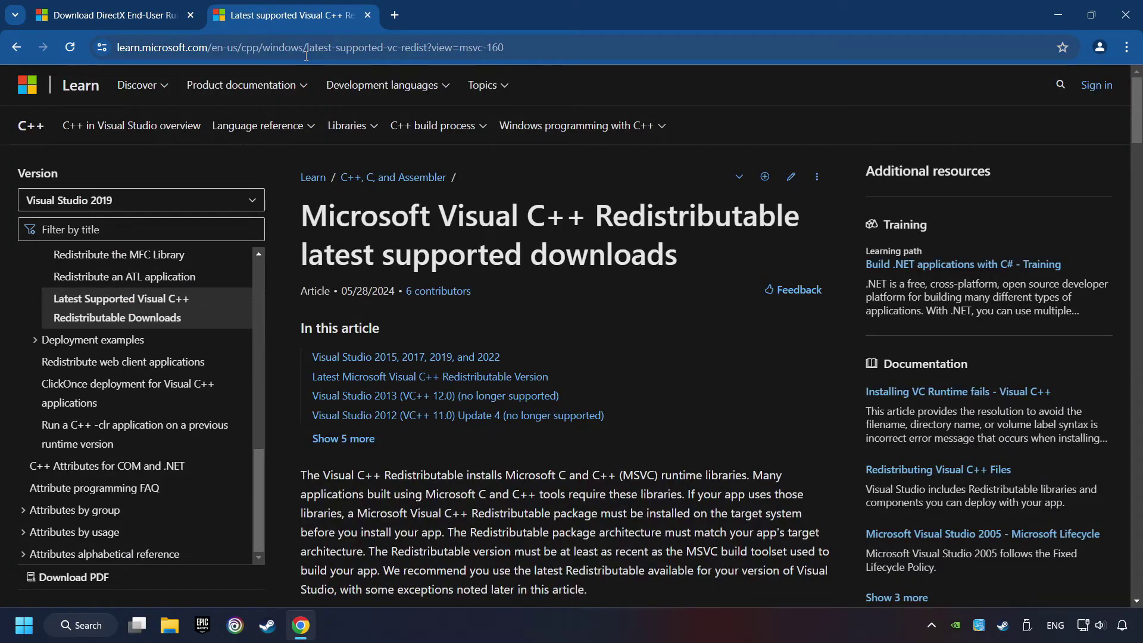
# Download the DirectX End-User Runtime web installer and launch dxwebsetup.exe.
pyautogui.click(169, 19)
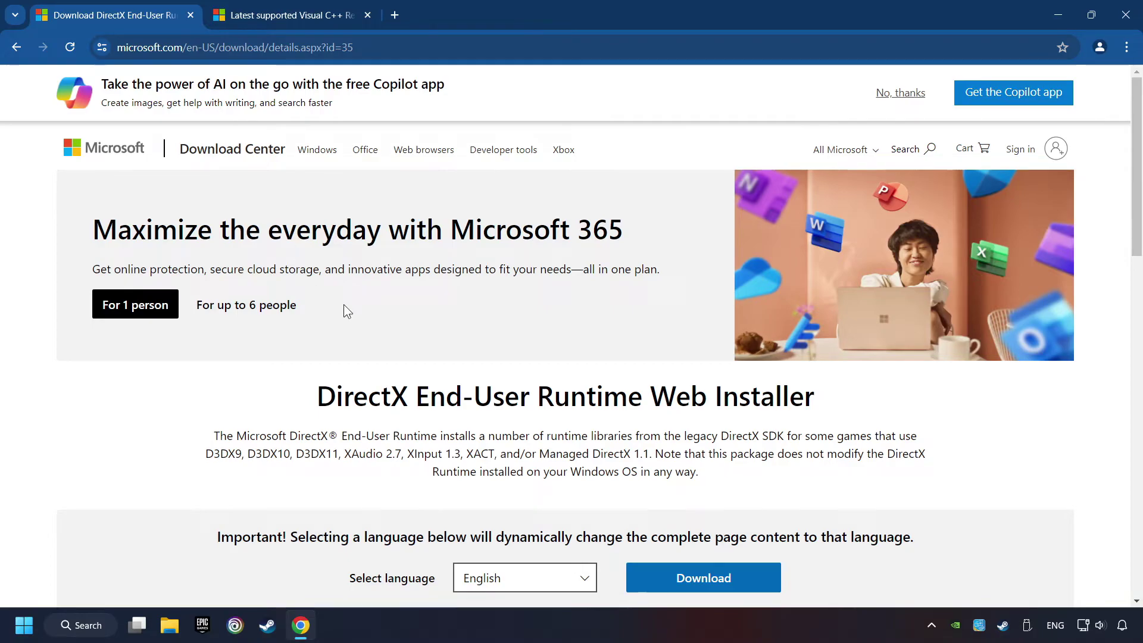
pyautogui.scroll(-1, 344, 304)
pyautogui.scroll(-1, 361, 318)
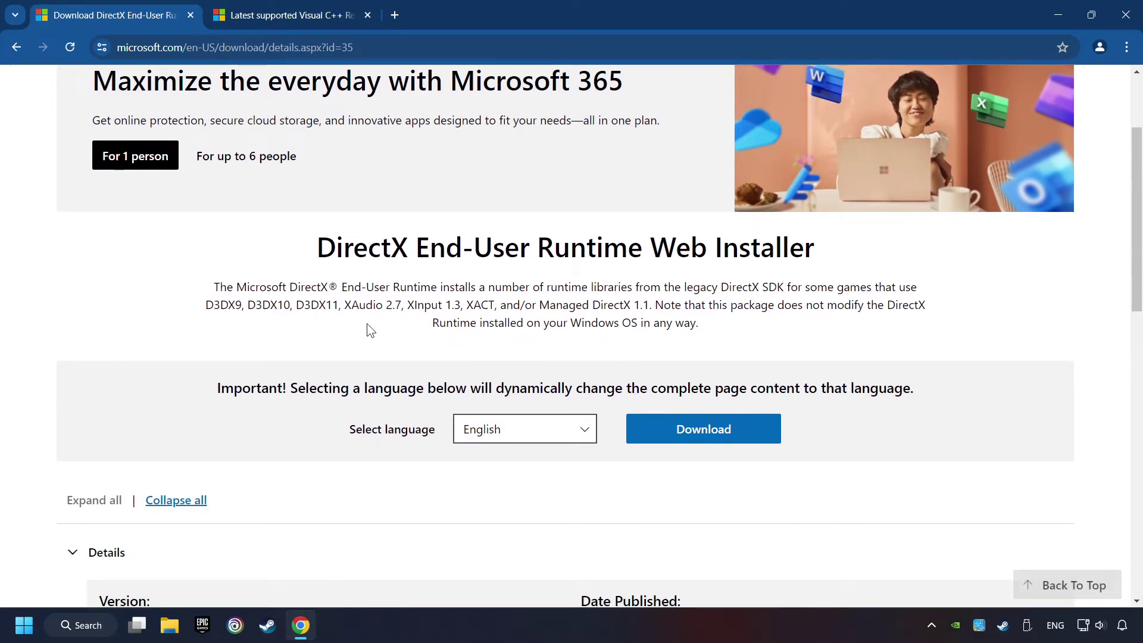
pyautogui.click(712, 436)
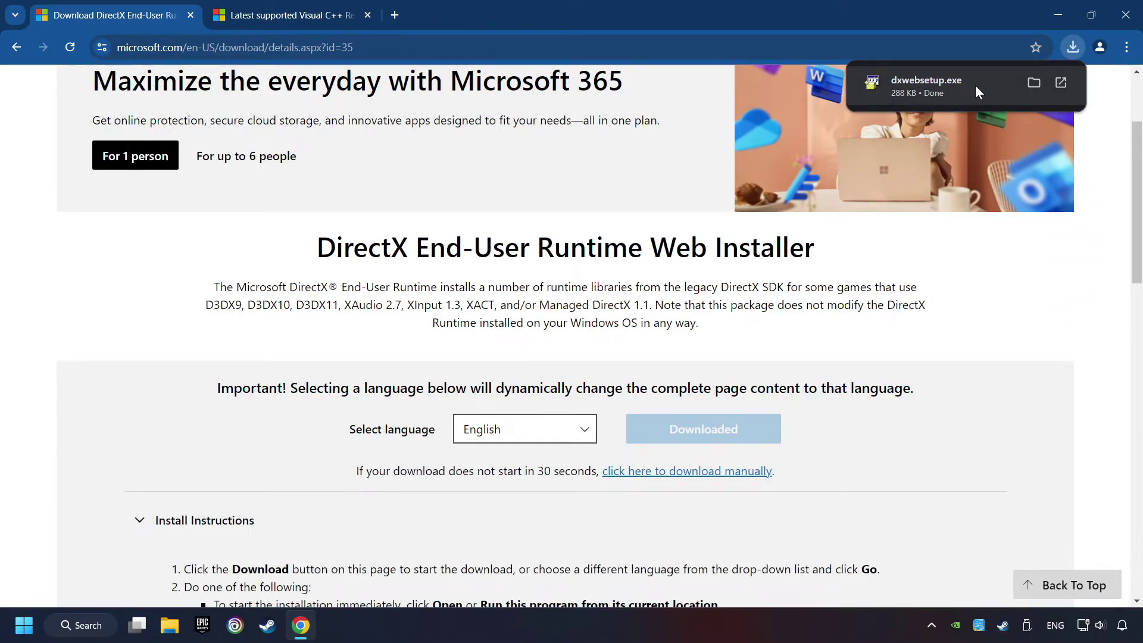
pyautogui.click(976, 85)
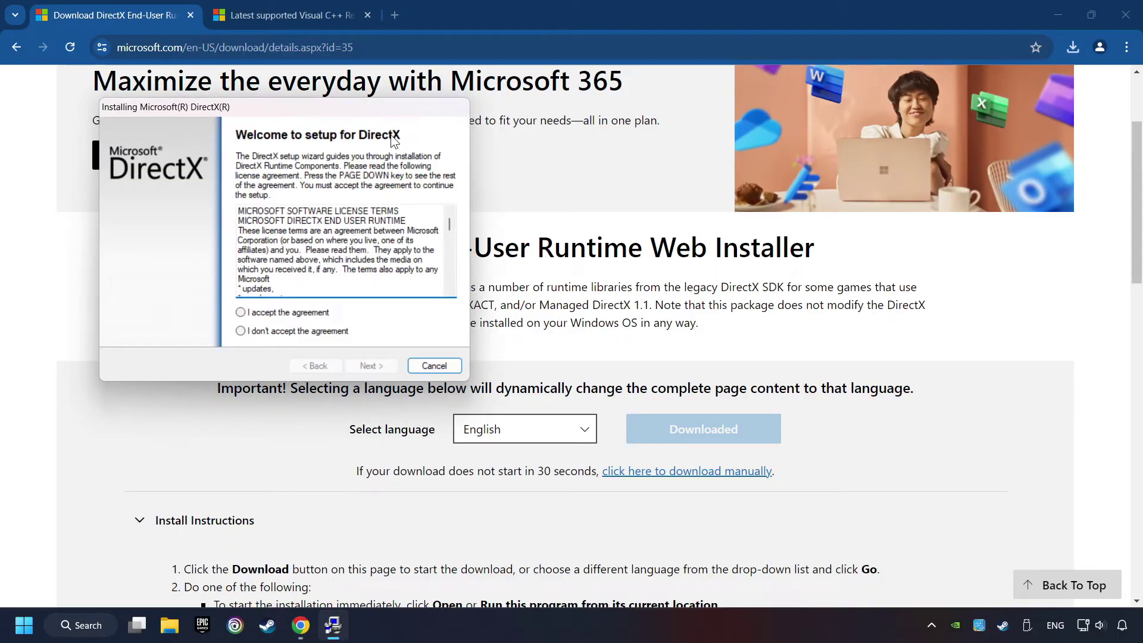
pyautogui.moveTo(379, 108); pyautogui.dragTo(661, 192)
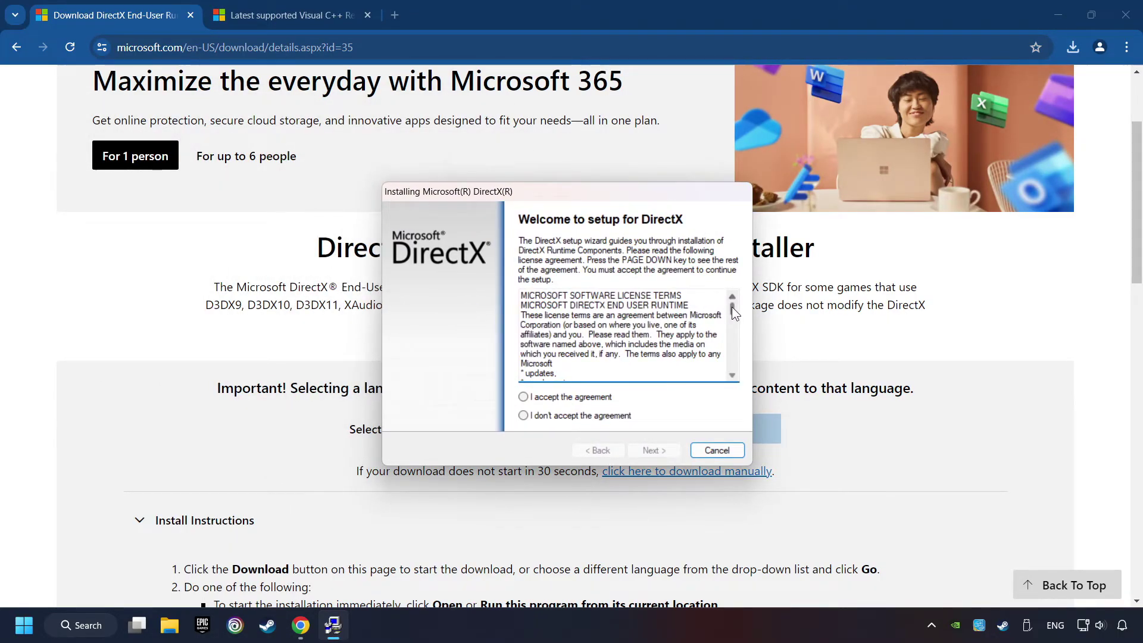
# Accept the DirectX license, skip the Bing Bar offer, install and finish the wizard.
pyautogui.click(591, 399)
pyautogui.click(655, 451)
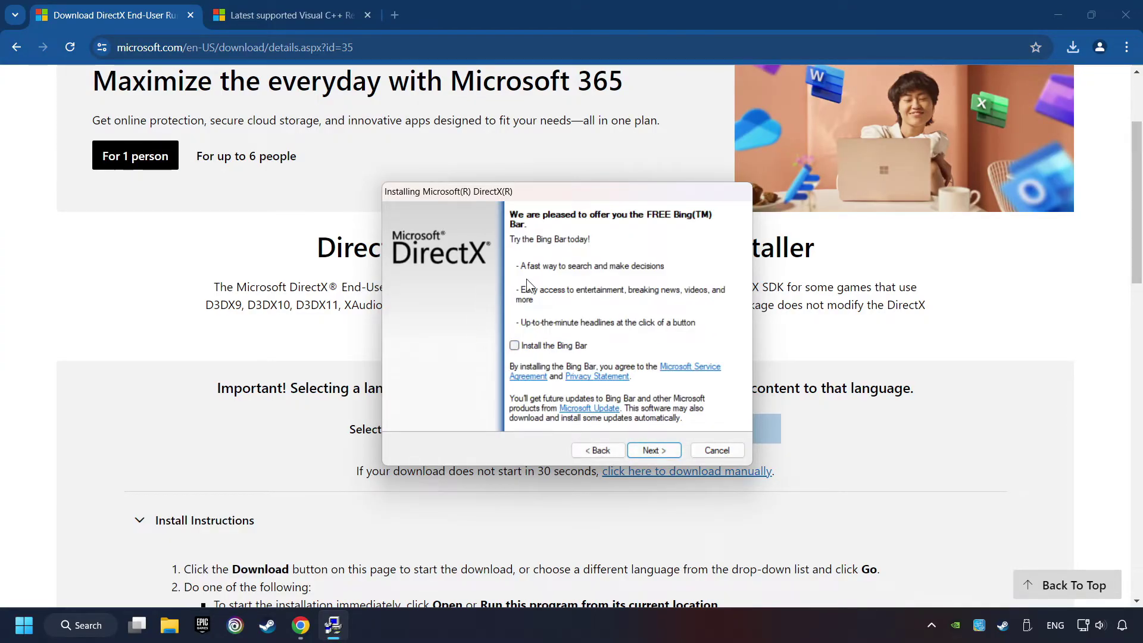
pyautogui.click(658, 450)
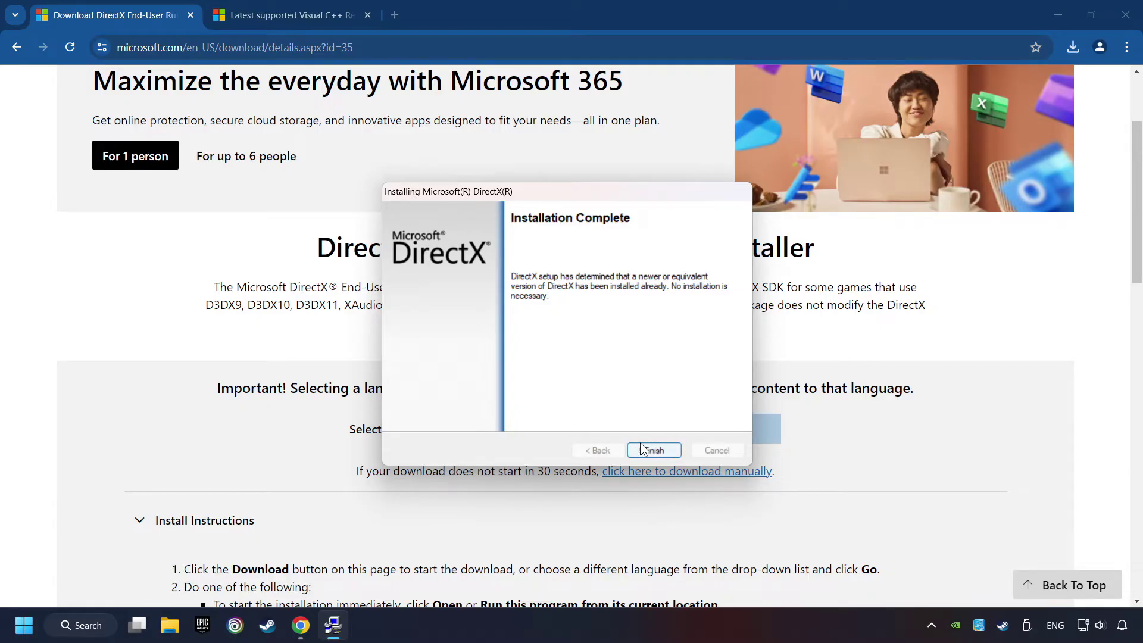
pyautogui.click(662, 450)
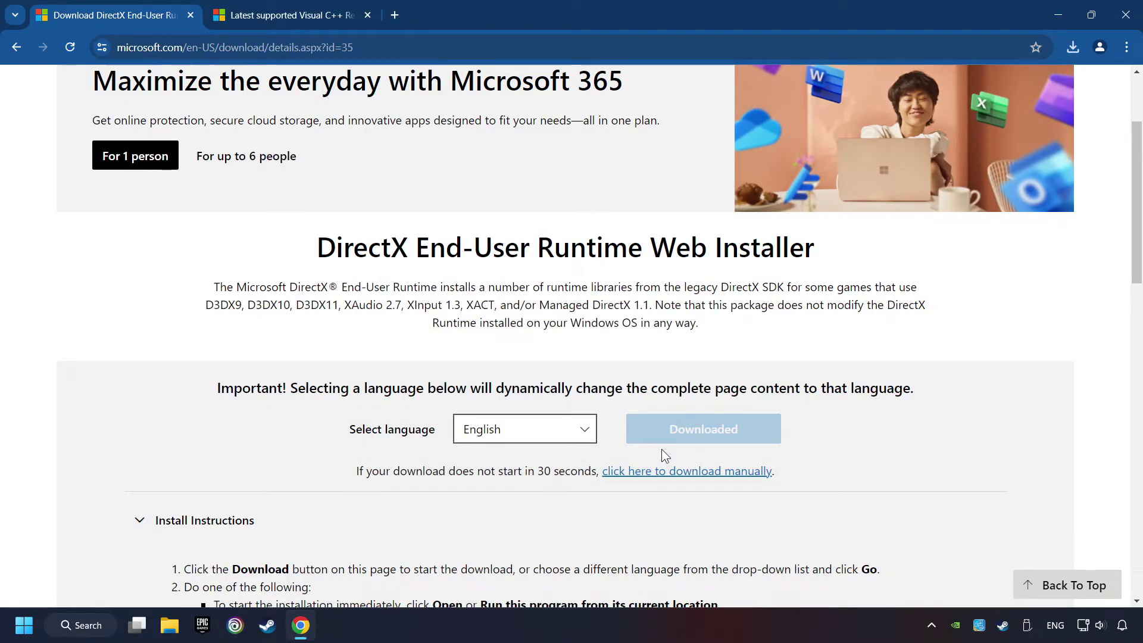
# Download the x86 and x64 Visual C++ redistributables and launch VC_redist.arm64.exe from Downloads.
pyautogui.click(278, 15)
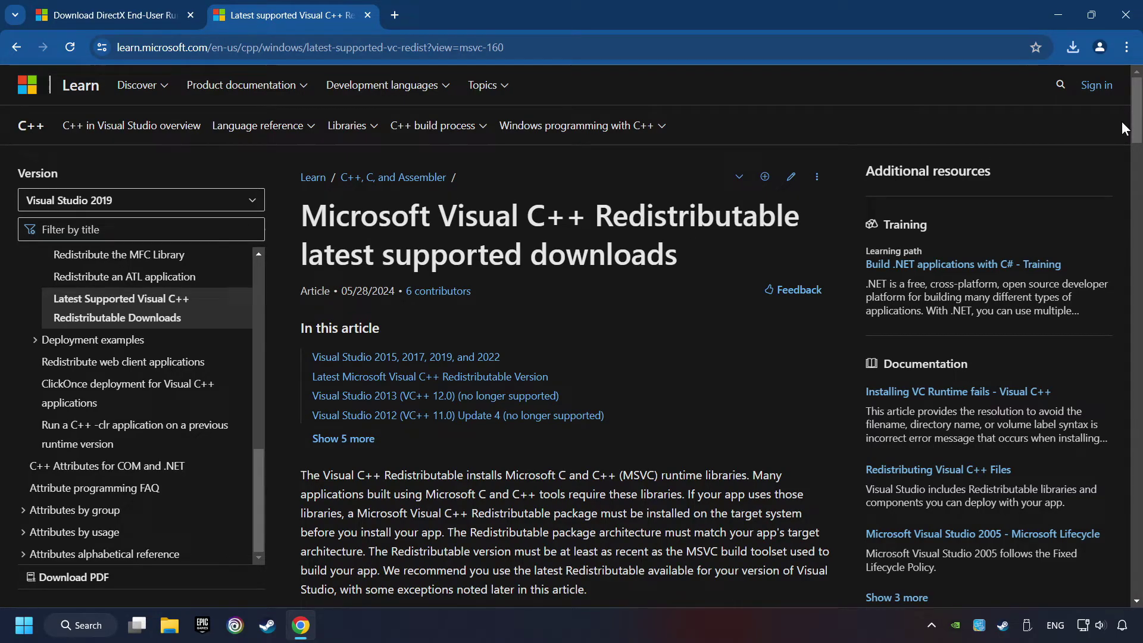
pyautogui.scroll(-5, 1122, 121)
pyautogui.scroll(-5, 1115, 131)
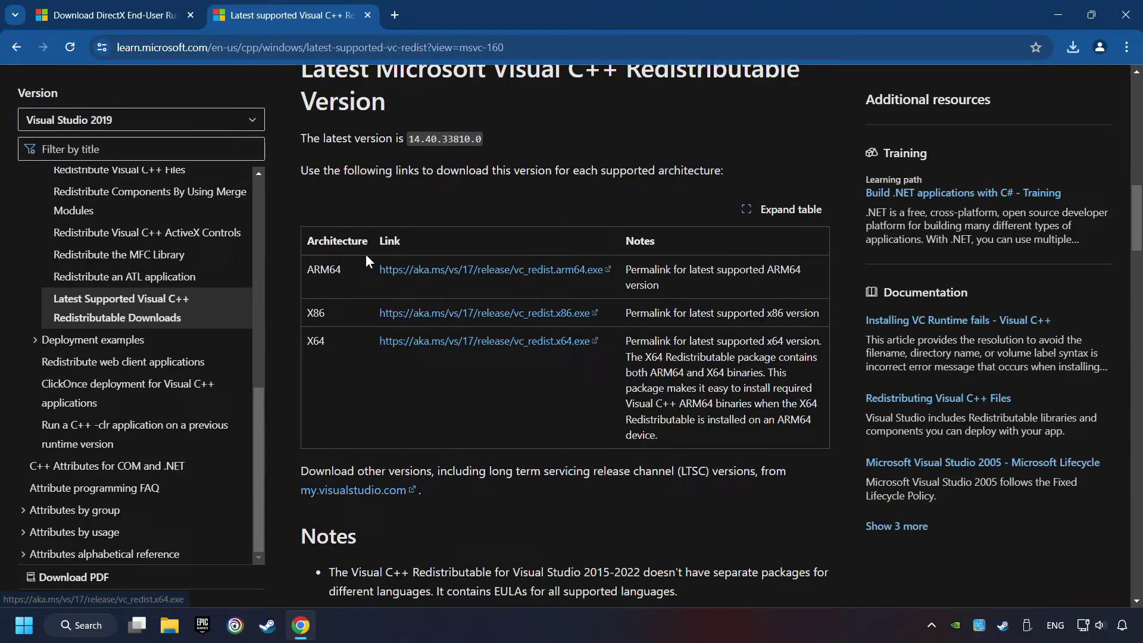
pyautogui.click(460, 269)
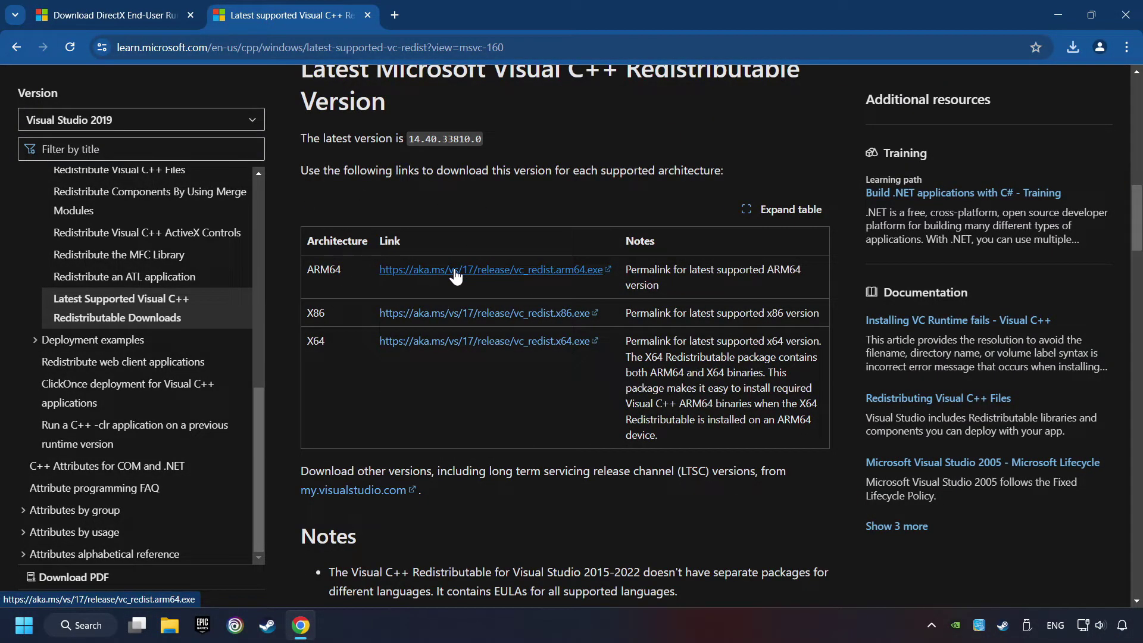
pyautogui.click(461, 339)
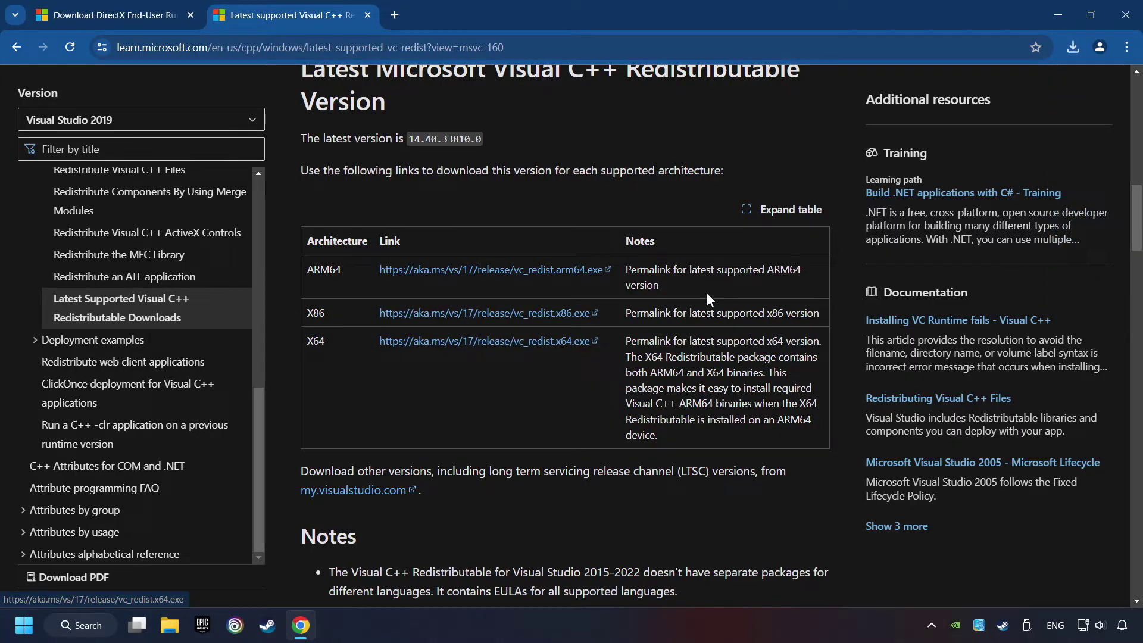
pyautogui.click(1073, 47)
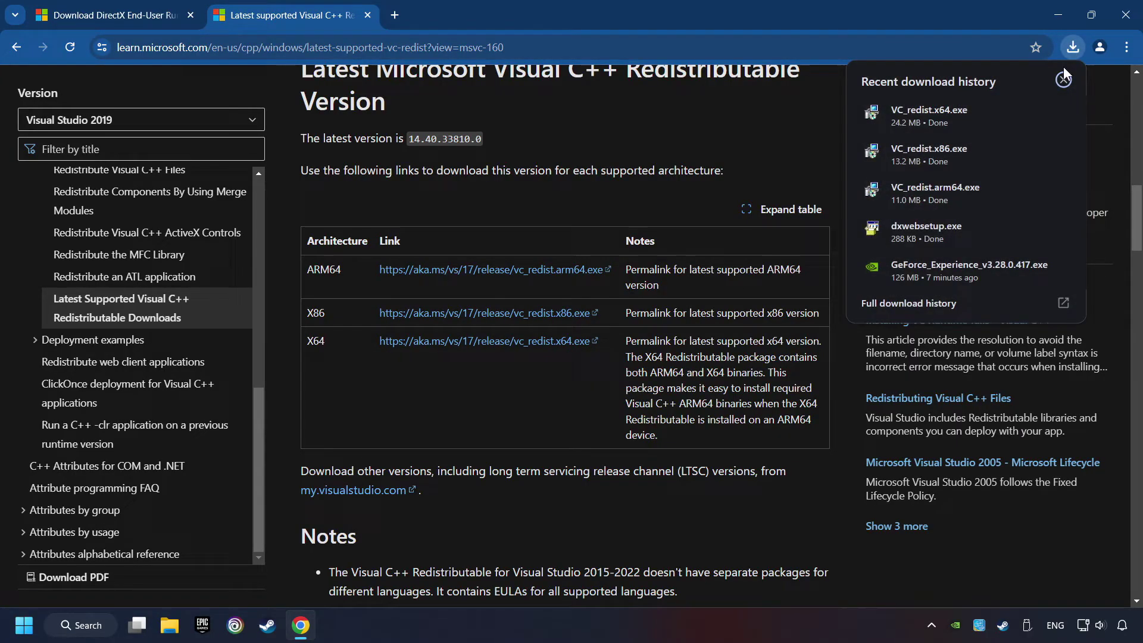
pyautogui.click(955, 187)
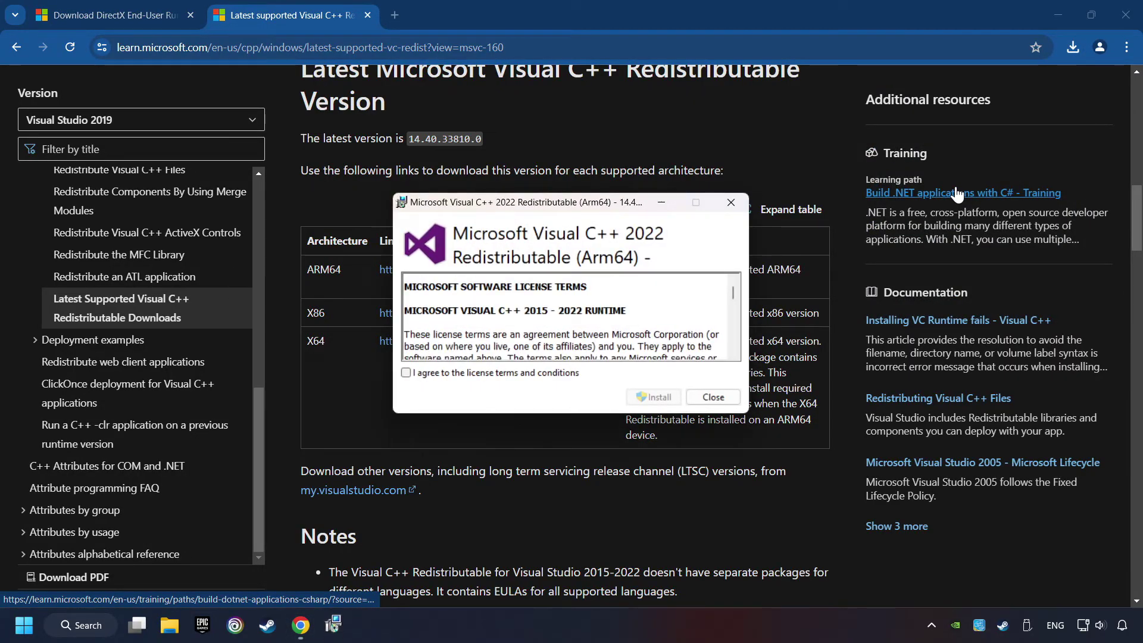
pyautogui.moveTo(733, 298); pyautogui.dragTo(714, 363)
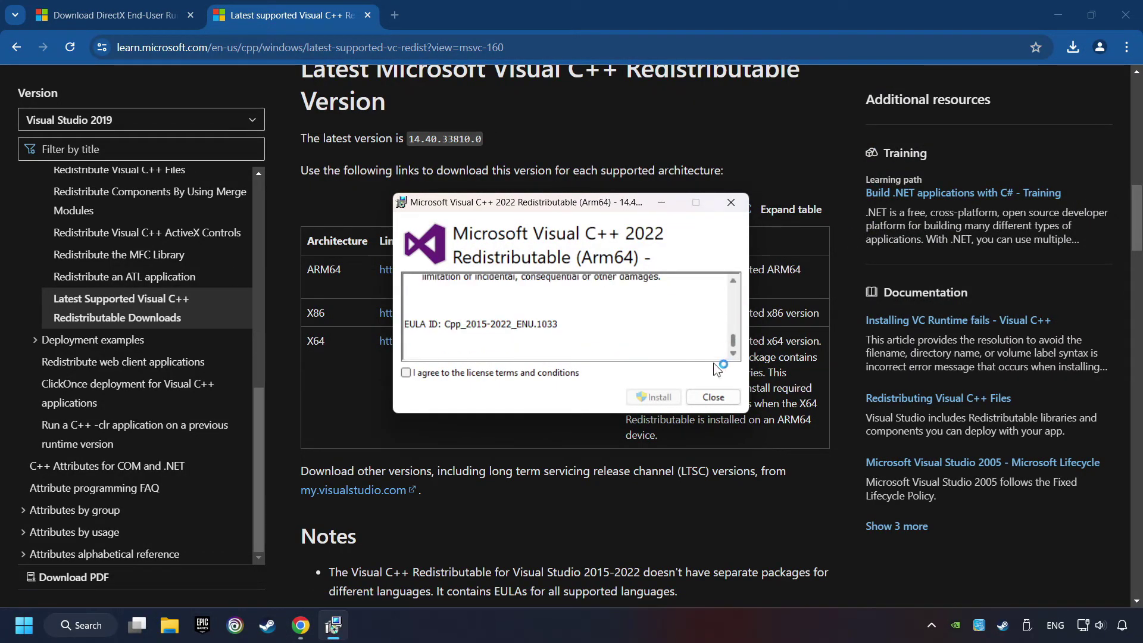
# Agree to the license, attempt the Arm64 install, and dismiss the Setup Failed message.
pyautogui.click(433, 374)
pyautogui.click(653, 396)
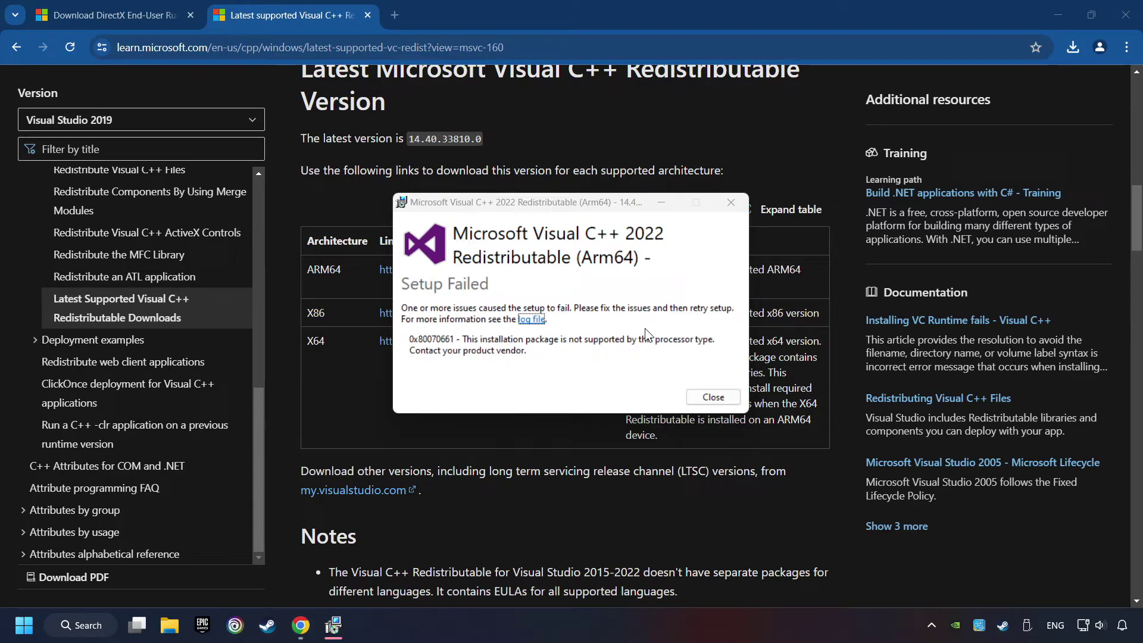
pyautogui.click(711, 395)
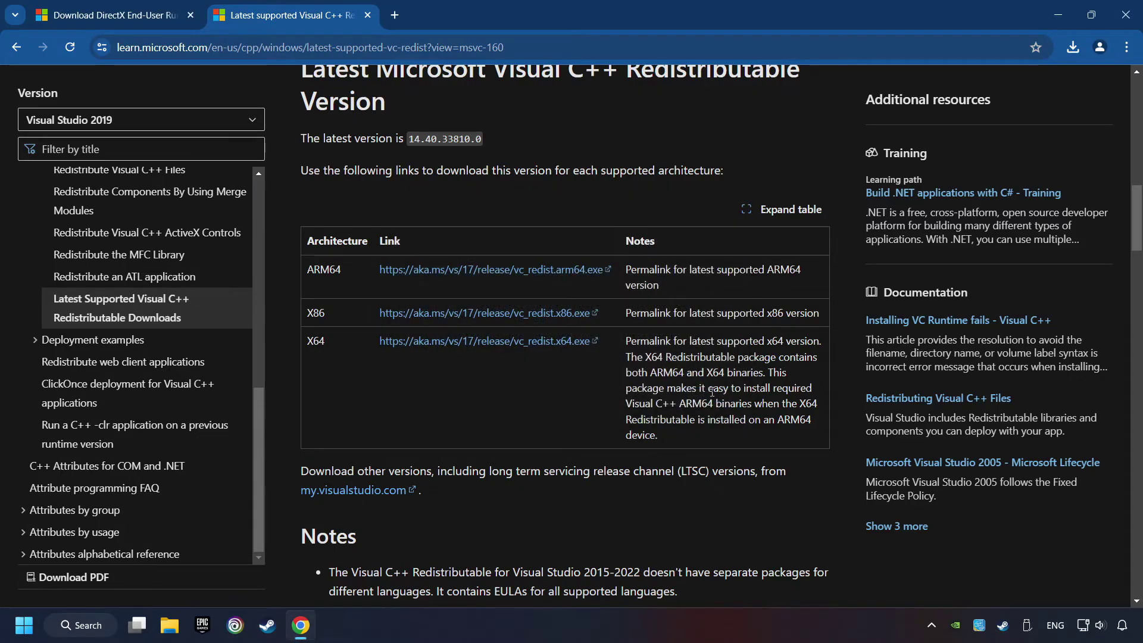
# Launch VC_redist.x86.exe from Chrome's Downloads panel to install the x86 redistributable.
pyautogui.click(1074, 51)
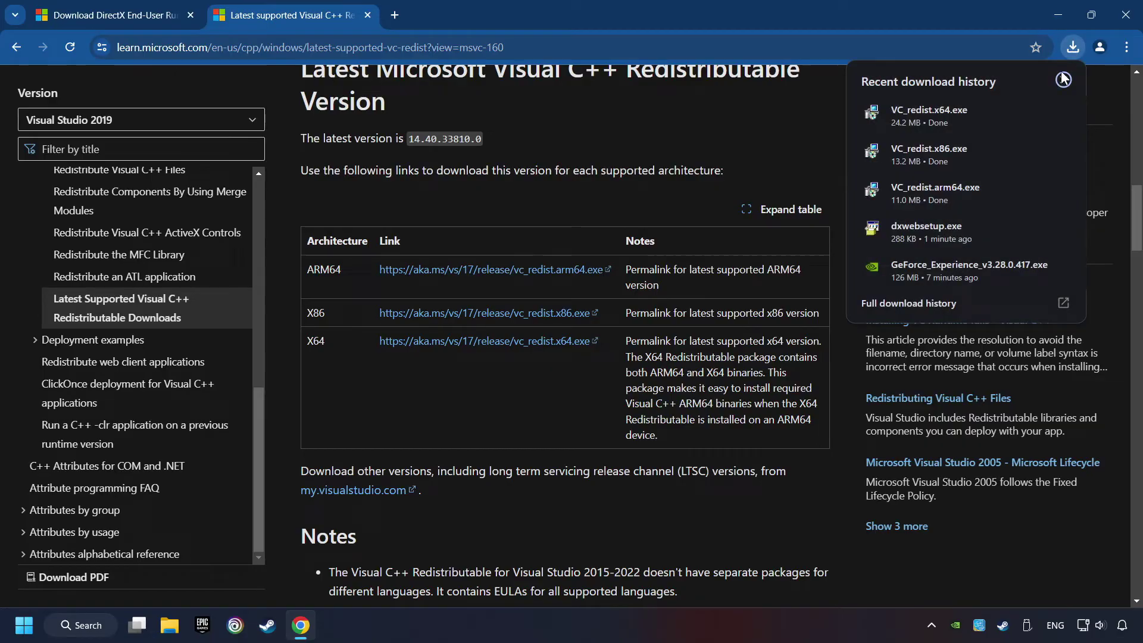
pyautogui.click(955, 147)
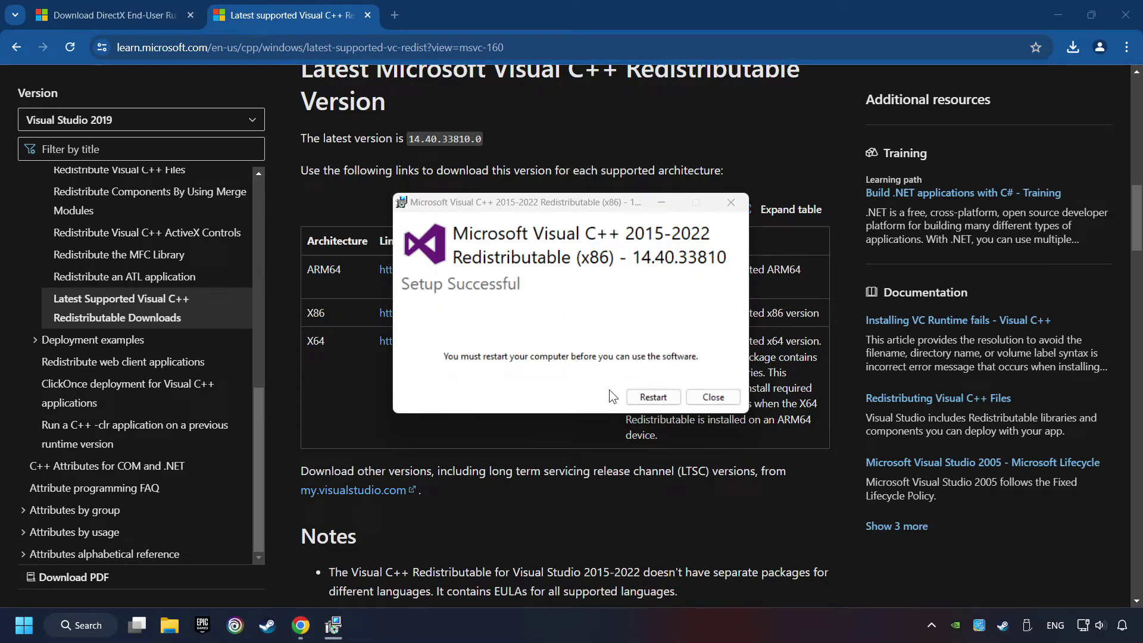
# Dismiss the x86 success dialog, install VC_redist.x64.exe and restart the computer.
pyautogui.click(713, 397)
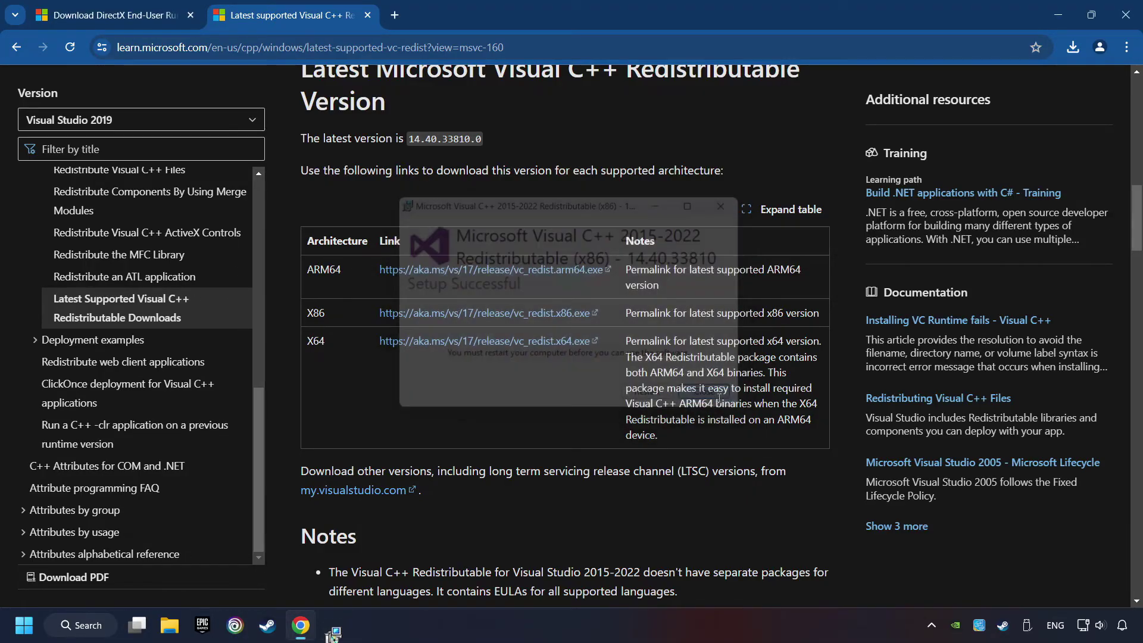
pyautogui.click(1071, 49)
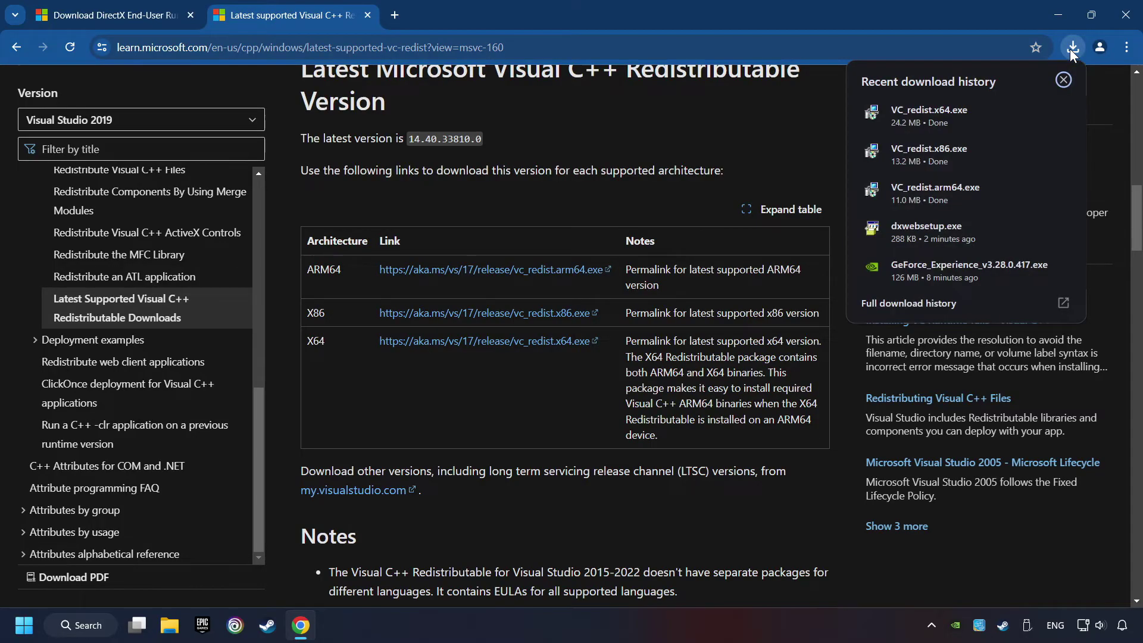
pyautogui.click(977, 109)
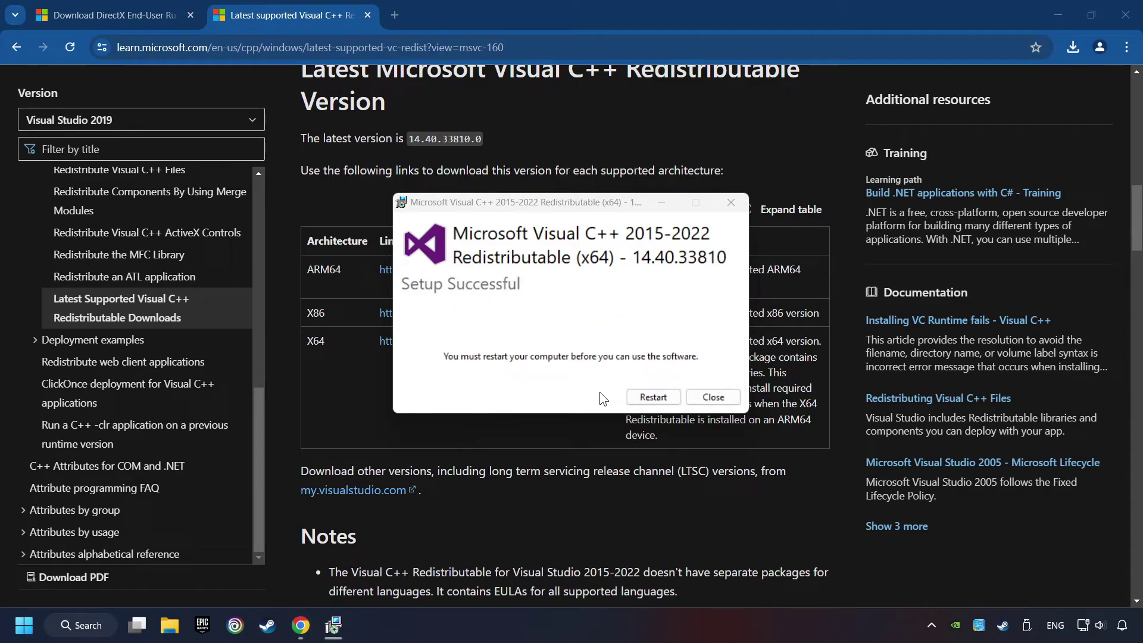
pyautogui.click(657, 401)
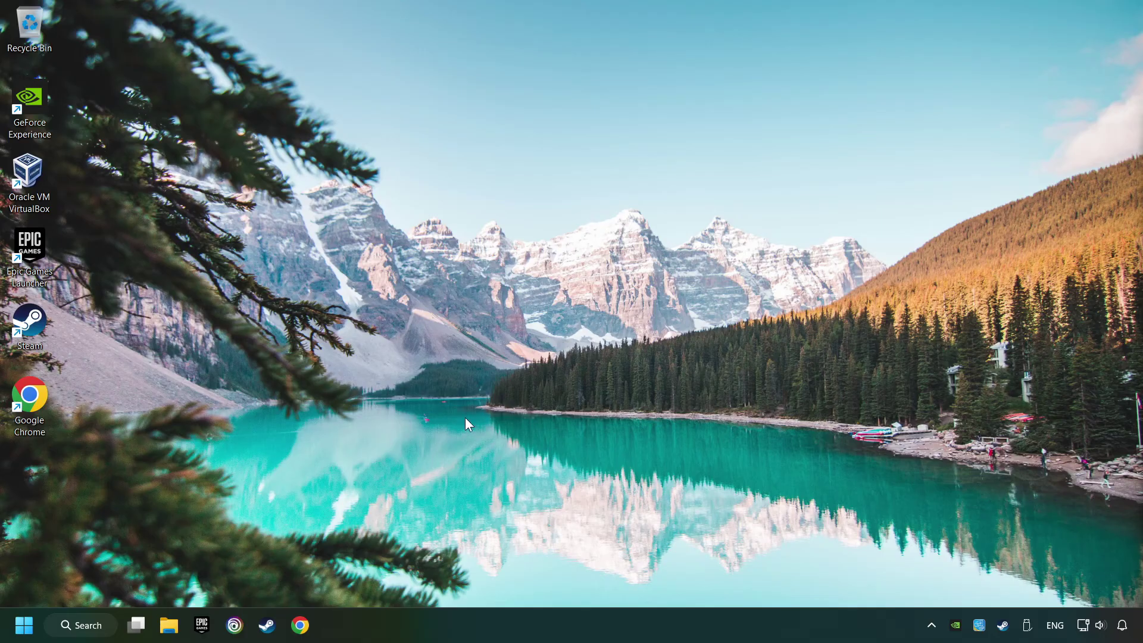
# Search 'updates', run a Windows Update check showing up to date, and close Settings.
pyautogui.click(86, 626)
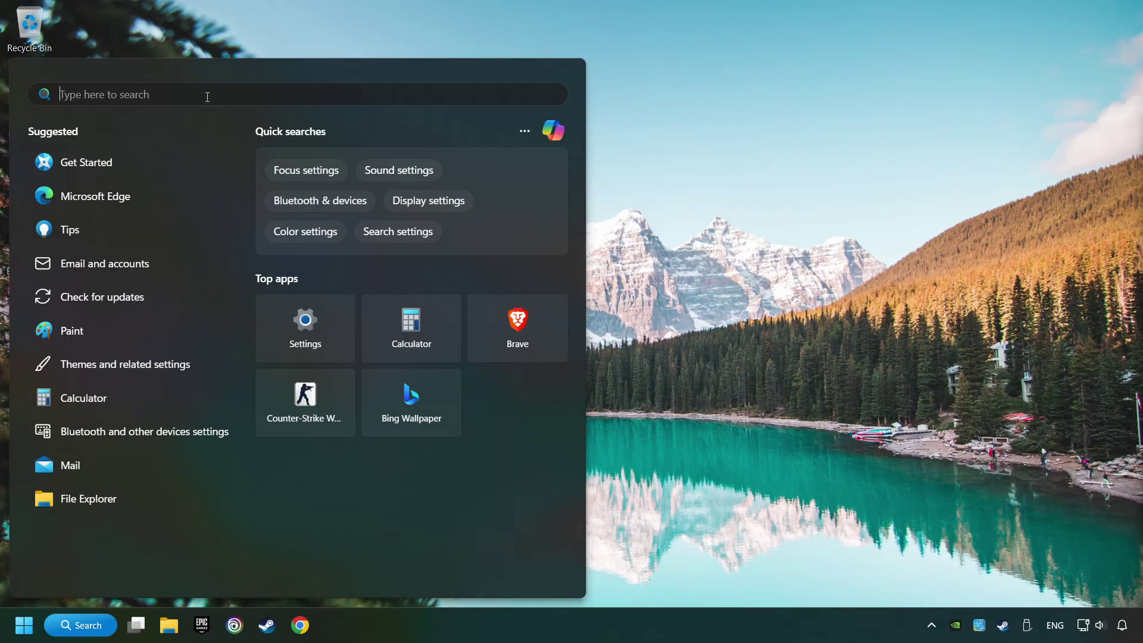
pyautogui.write('updates')
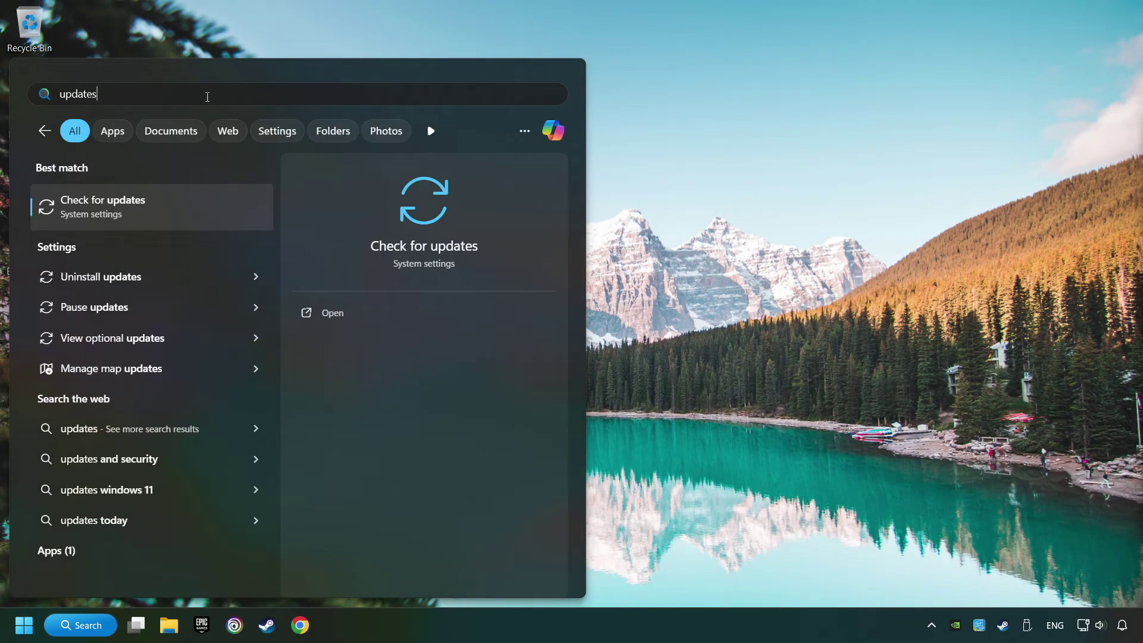
pyautogui.click(204, 206)
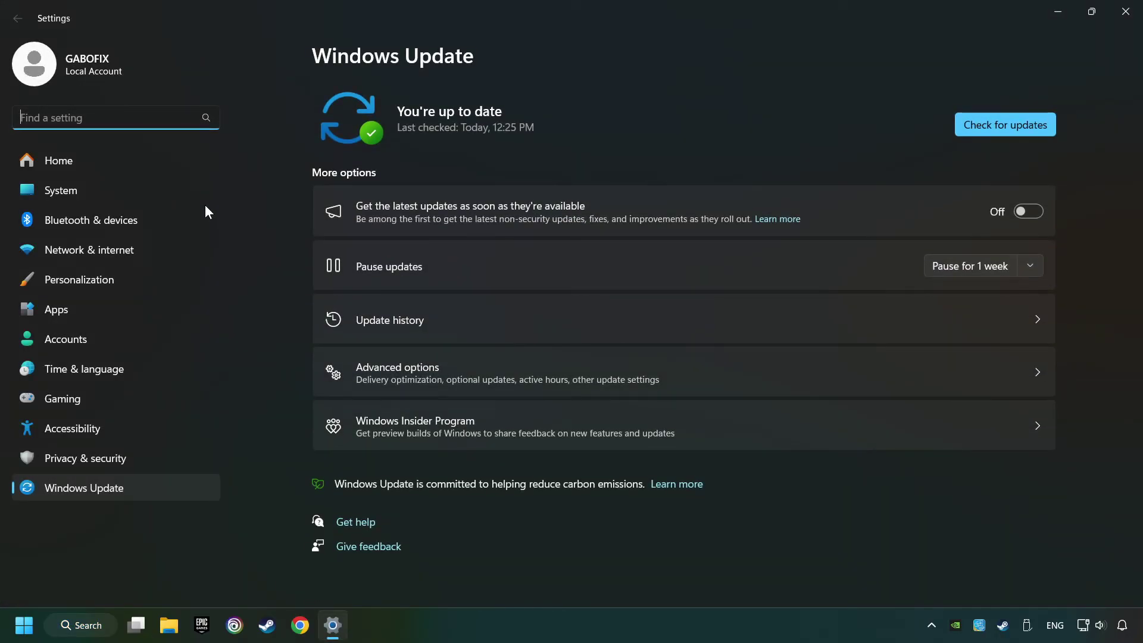
pyautogui.click(999, 125)
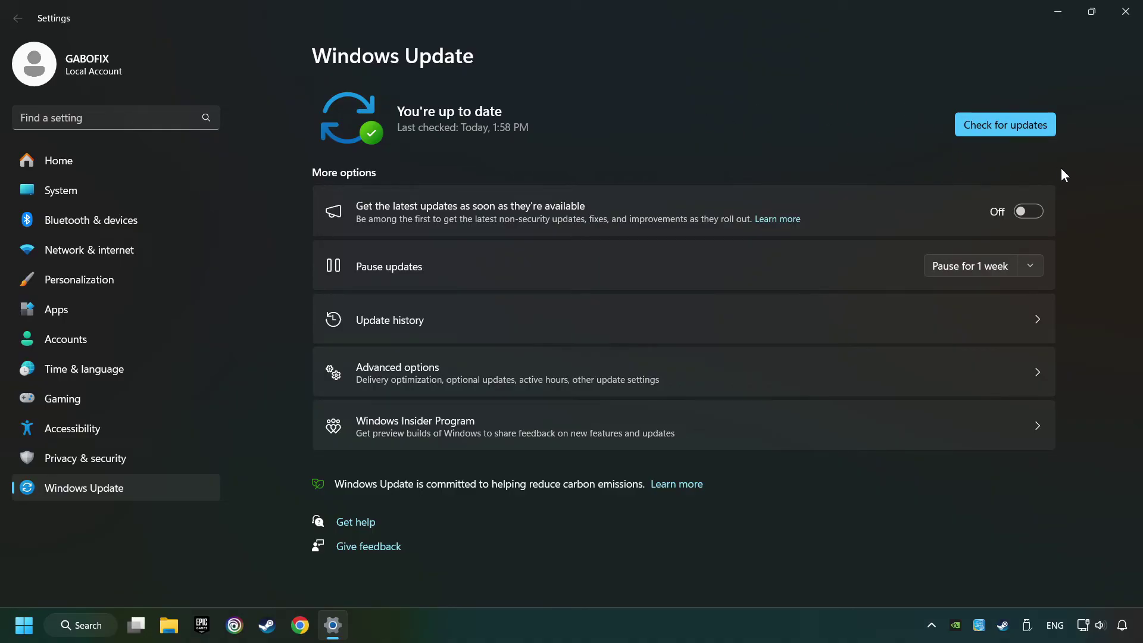
pyautogui.click(1126, 16)
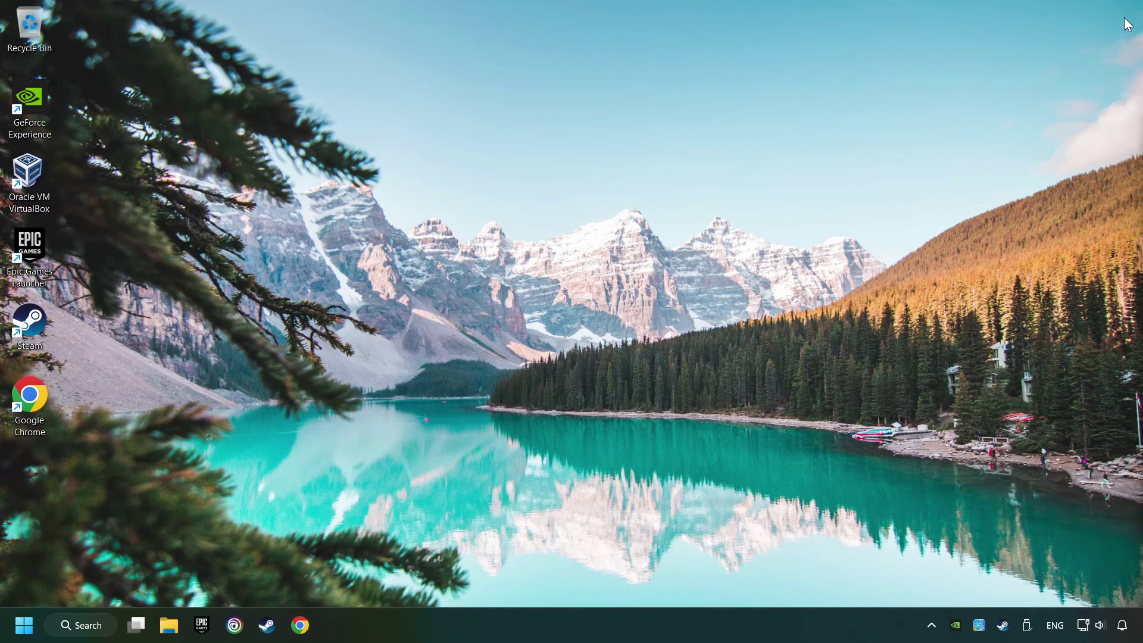
# Bring up Task Manager from the taskbar and show the Startup apps list.
pyautogui.rightClick(582, 623)
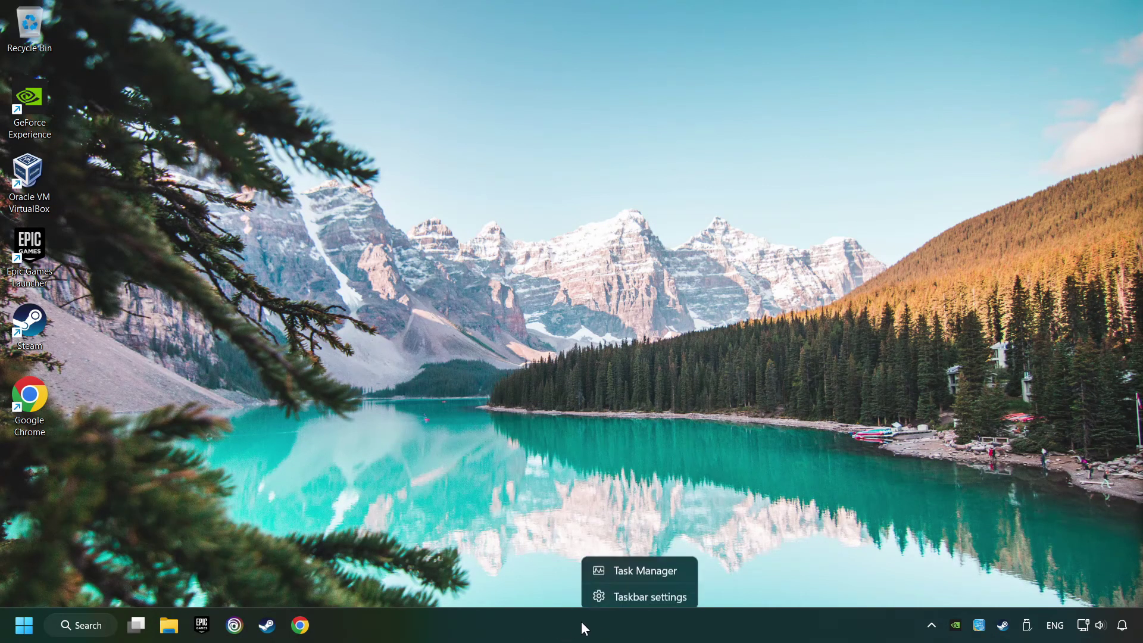
pyautogui.click(659, 566)
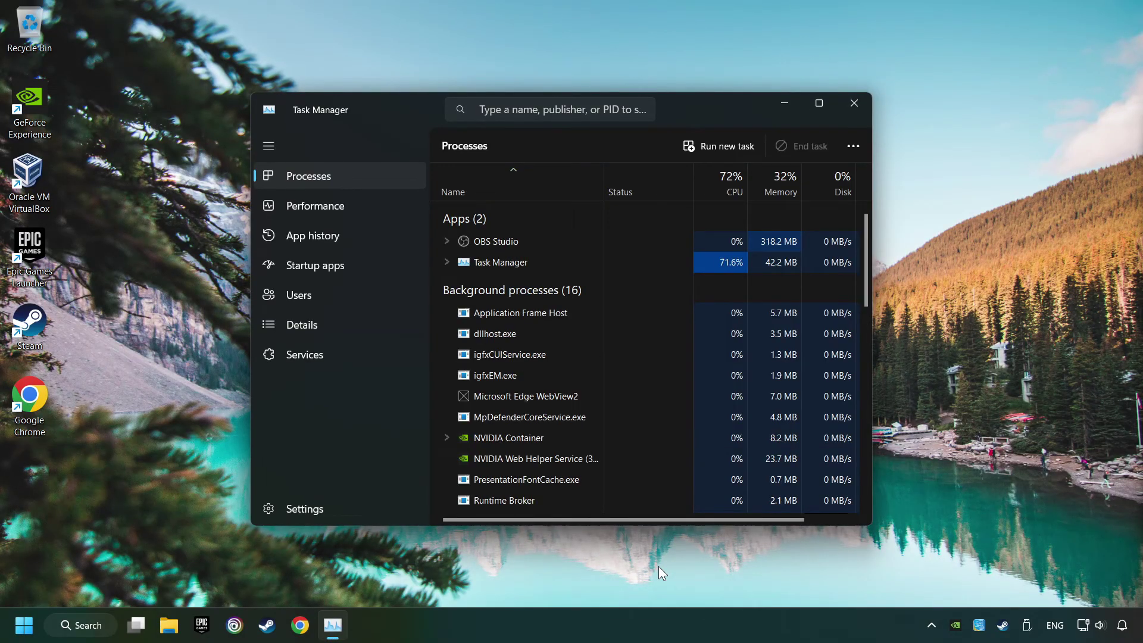
pyautogui.click(368, 267)
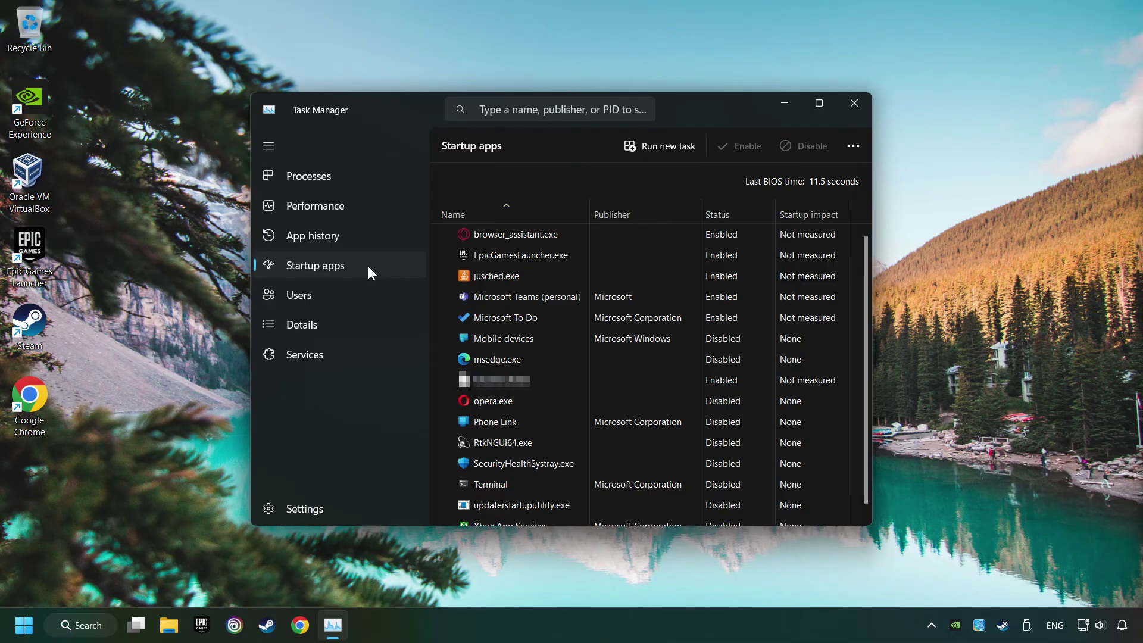
# Disable Microsoft To Do, Teams, jusched.exe, EpicGamesLauncher.exe and browser_assistant.exe at startup, then close Task Manager.
pyautogui.click(632, 316)
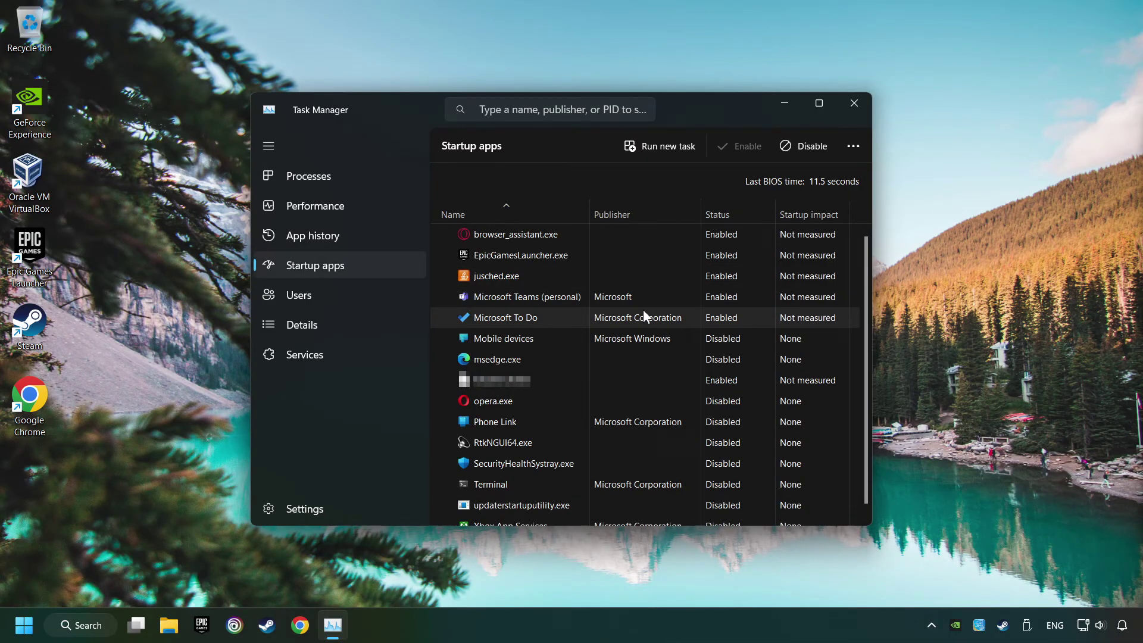
pyautogui.click(791, 157)
pyautogui.click(712, 301)
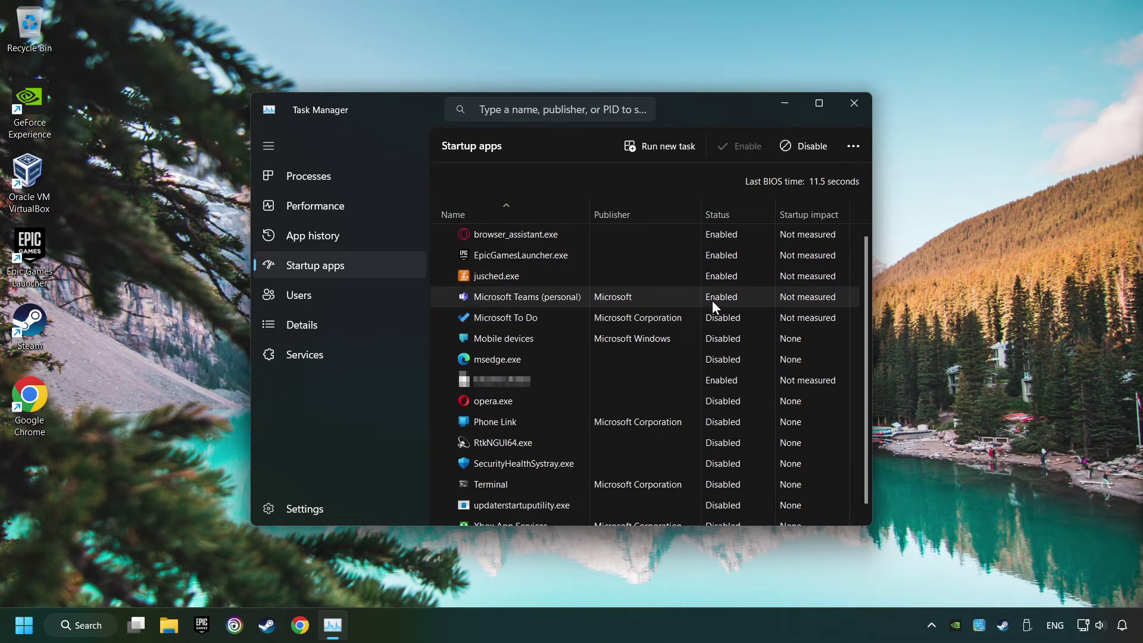
pyautogui.click(790, 146)
pyautogui.click(677, 273)
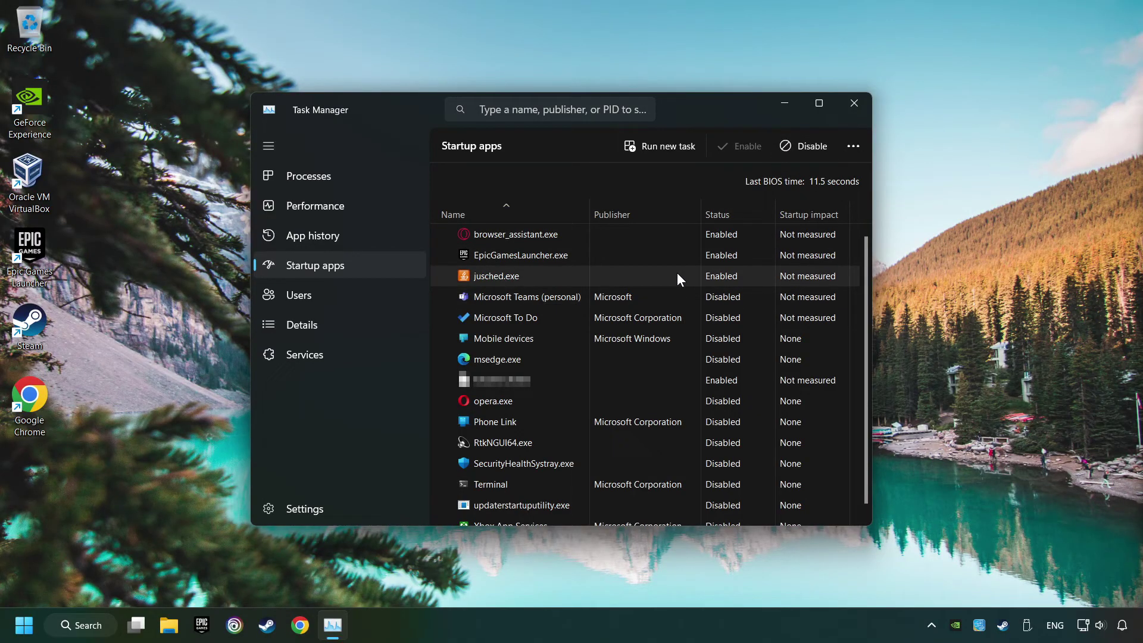
pyautogui.click(782, 145)
pyautogui.click(684, 259)
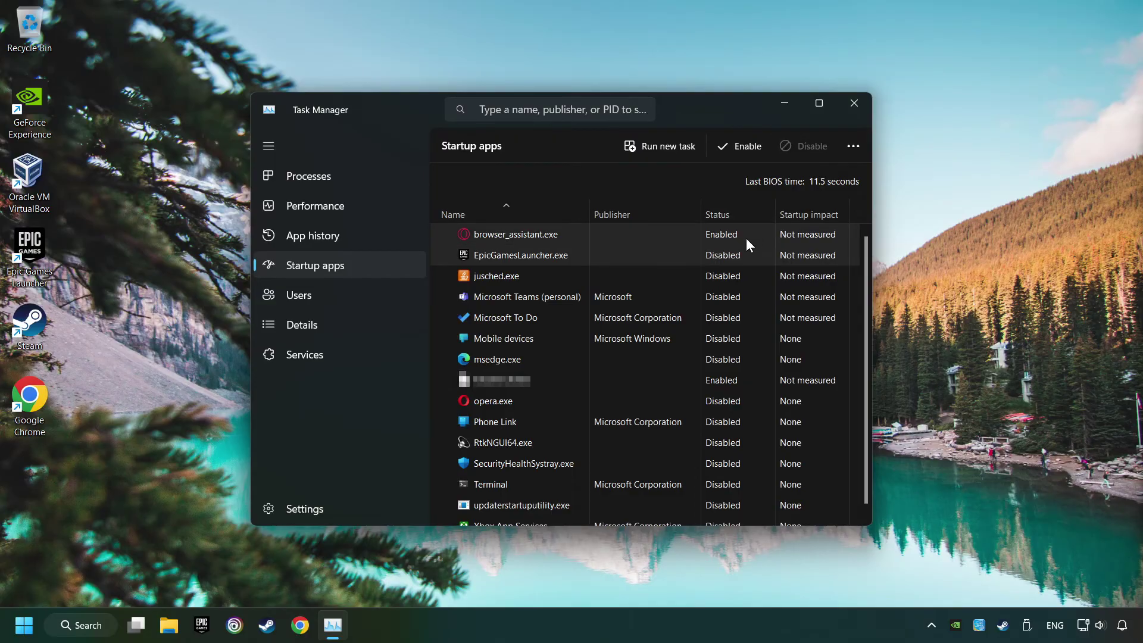
pyautogui.click(803, 149)
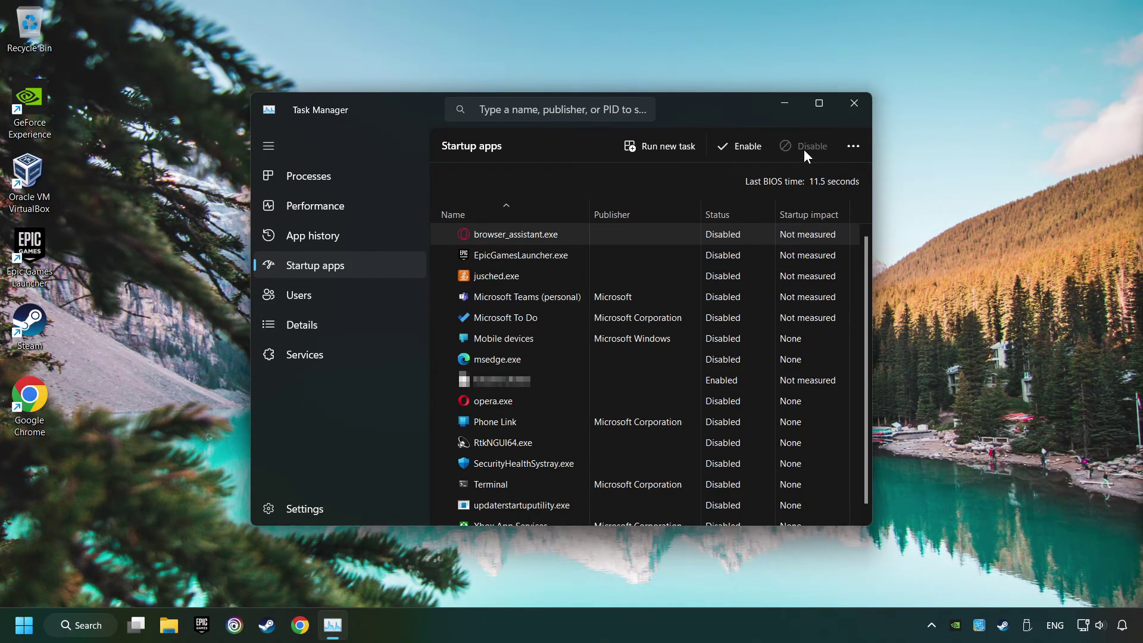
pyautogui.click(855, 106)
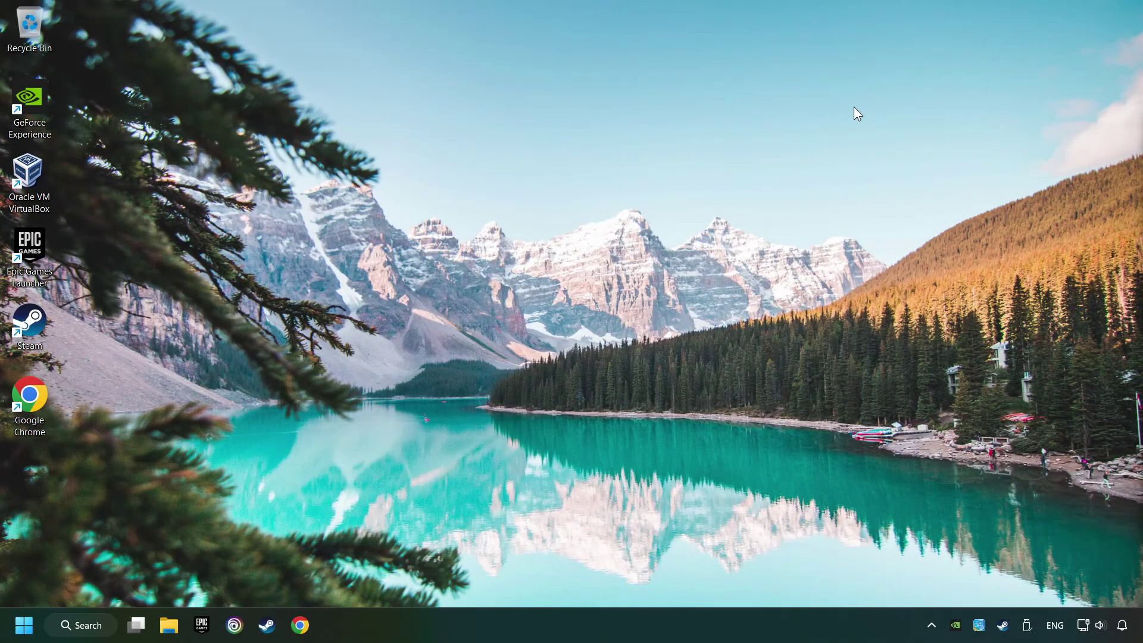
pyautogui.click(100, 625)
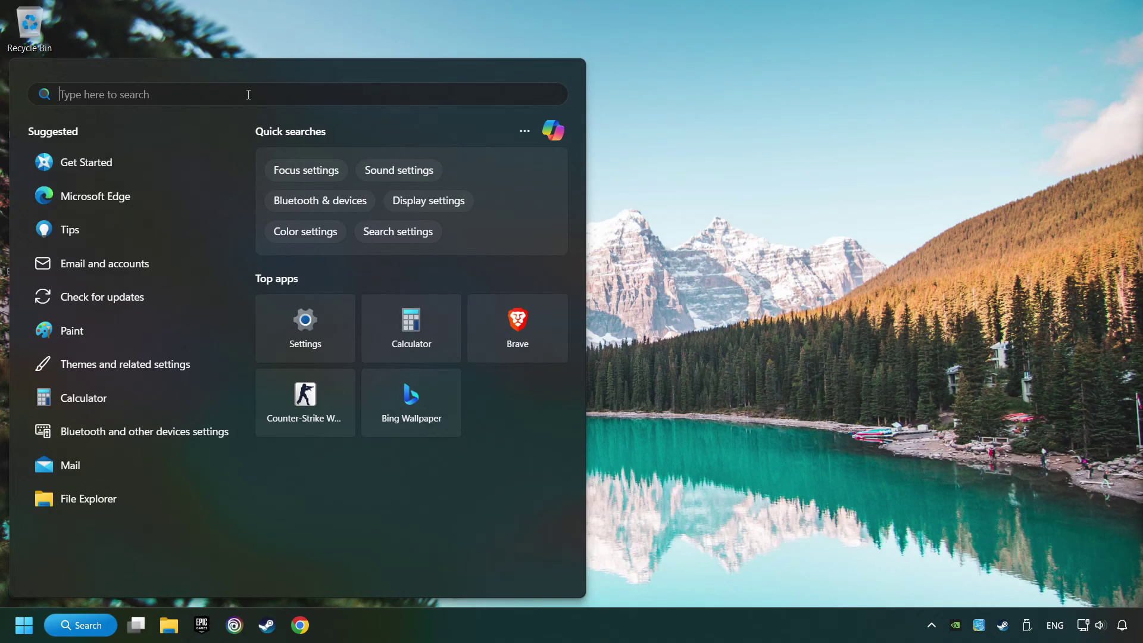
pyautogui.write('window')
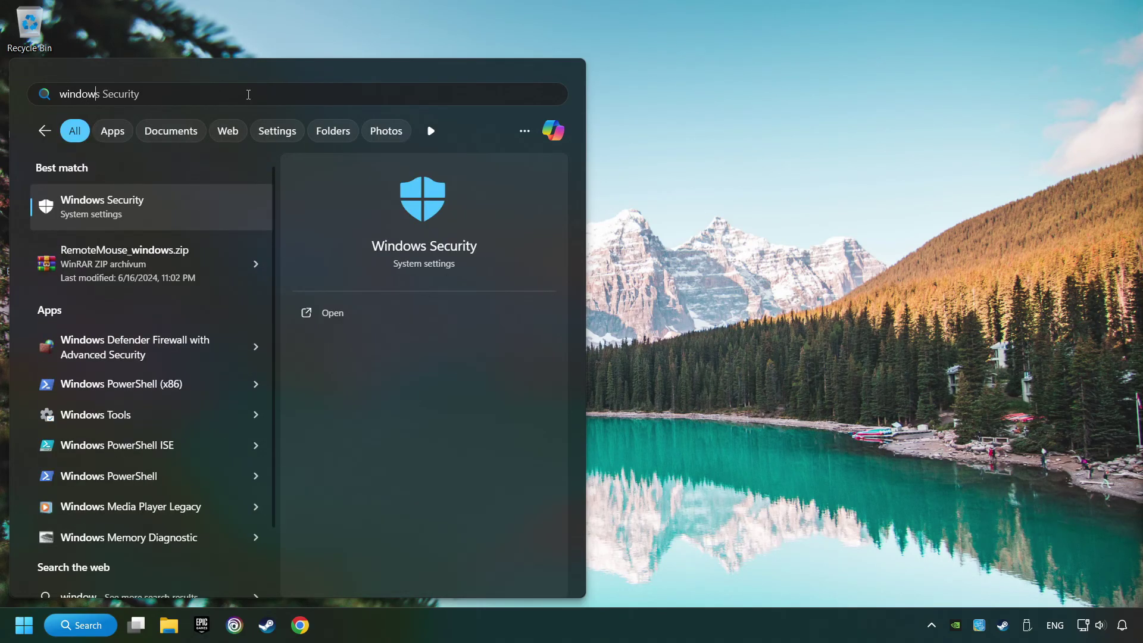
pyautogui.write('s secur')
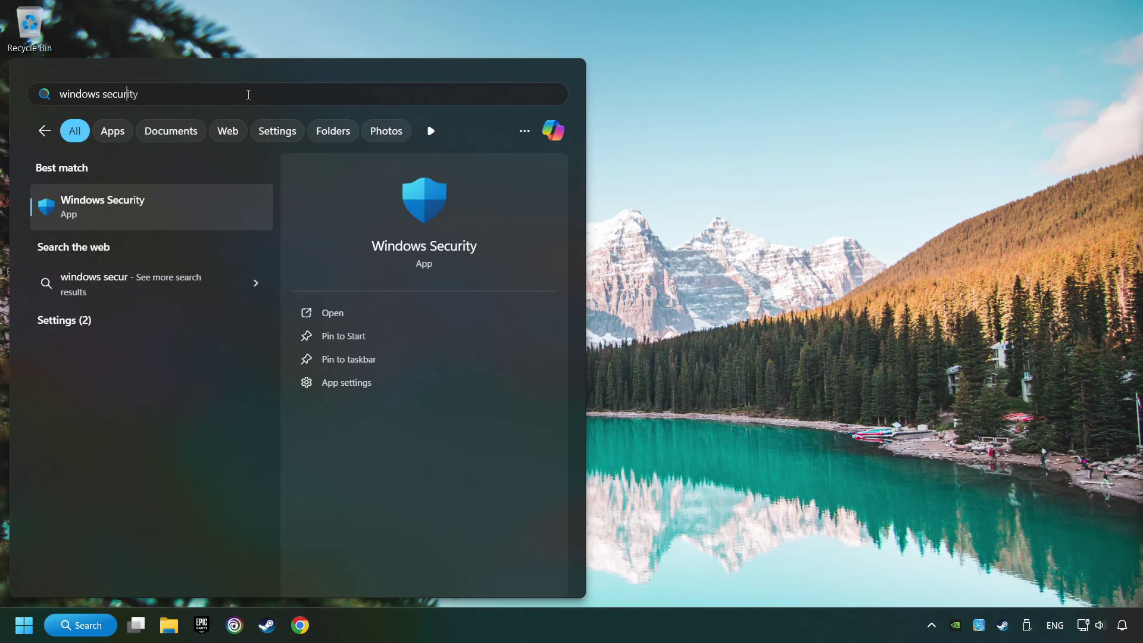
pyautogui.write('ity')
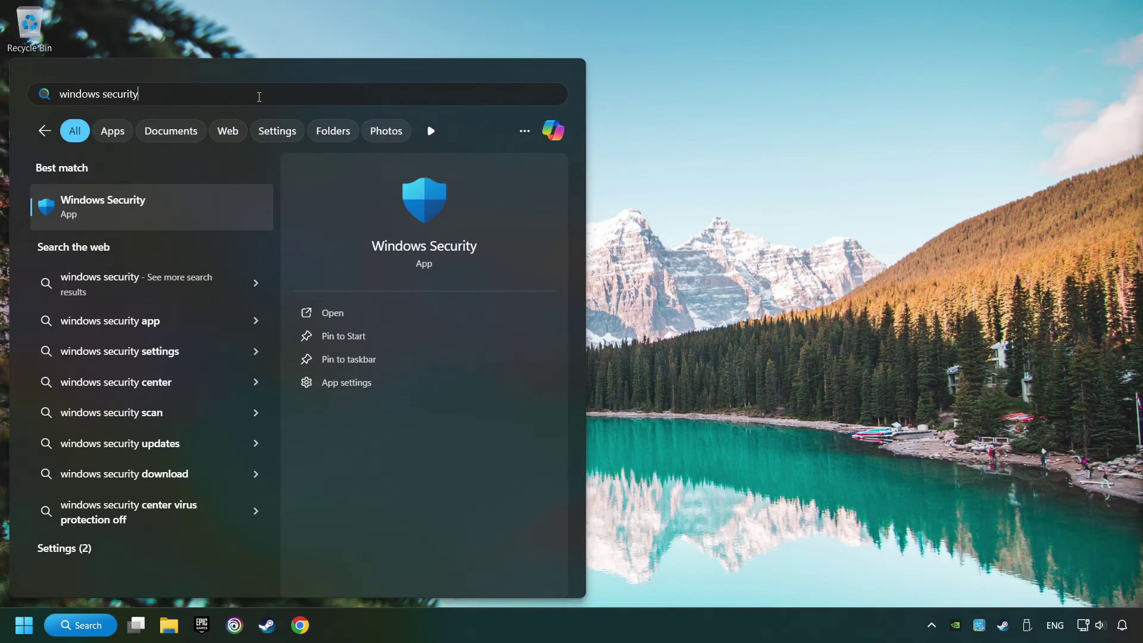
pyautogui.click(223, 203)
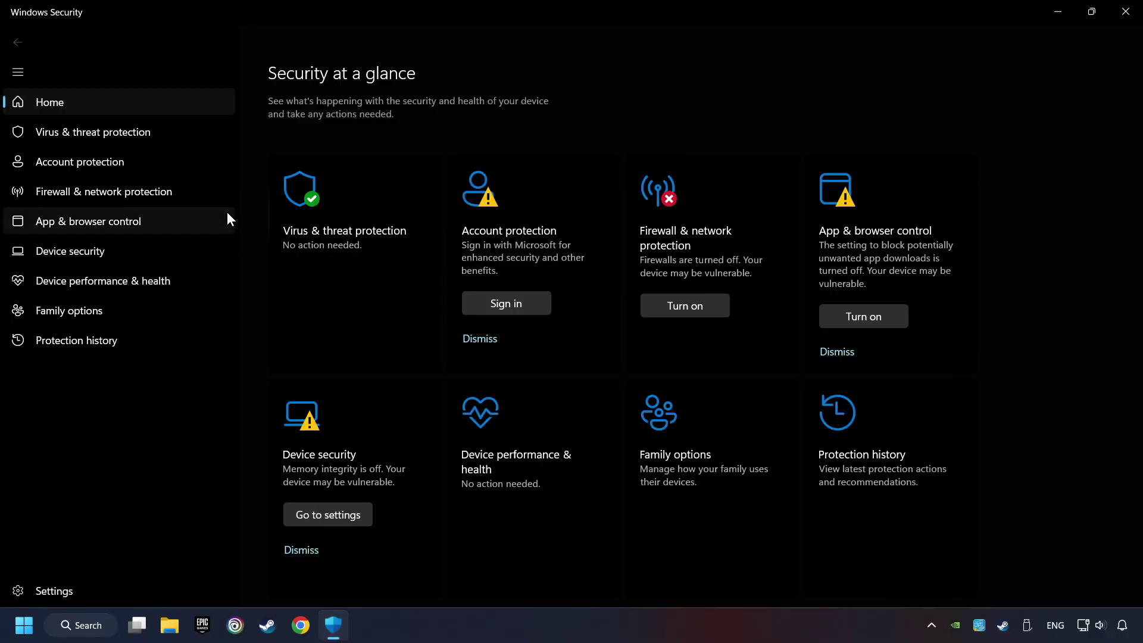
pyautogui.click(371, 258)
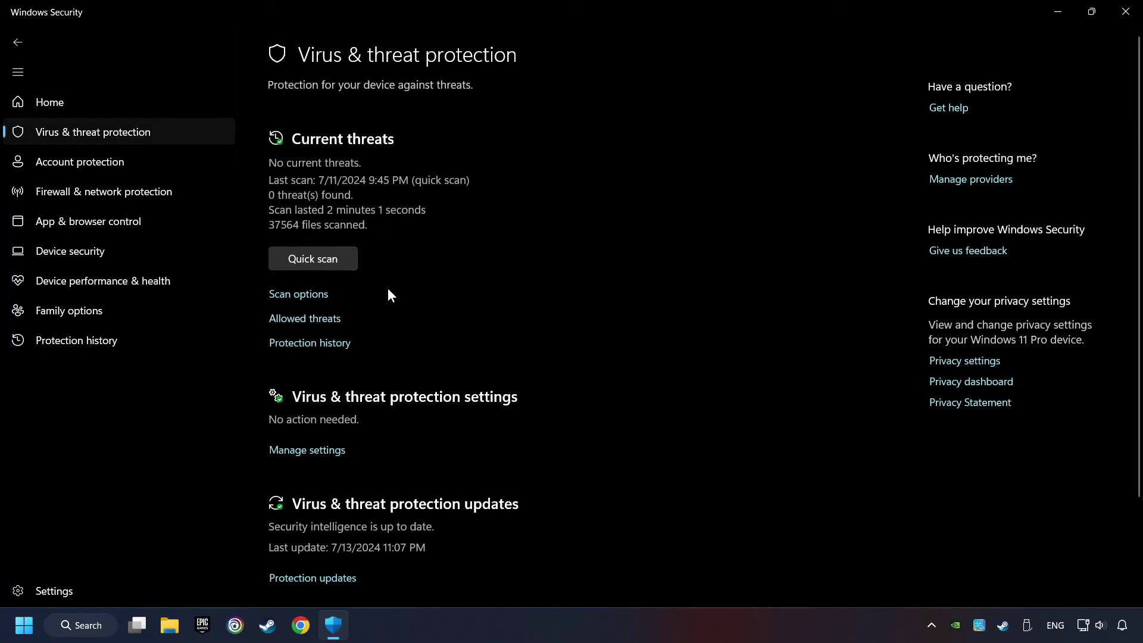
pyautogui.scroll(-2, 392, 304)
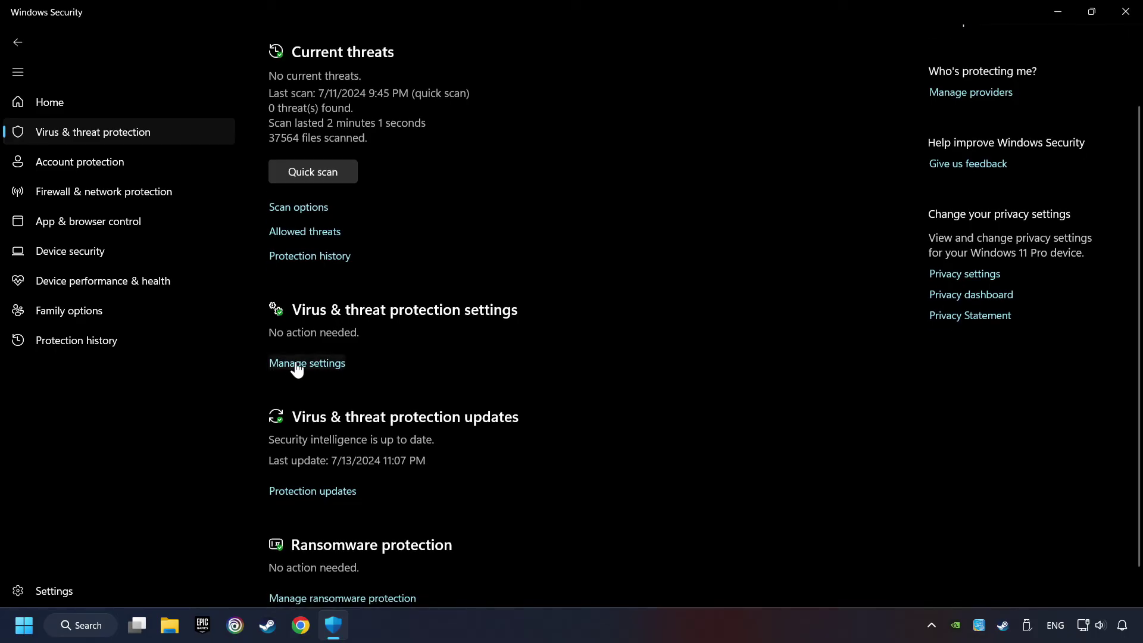
pyautogui.click(332, 367)
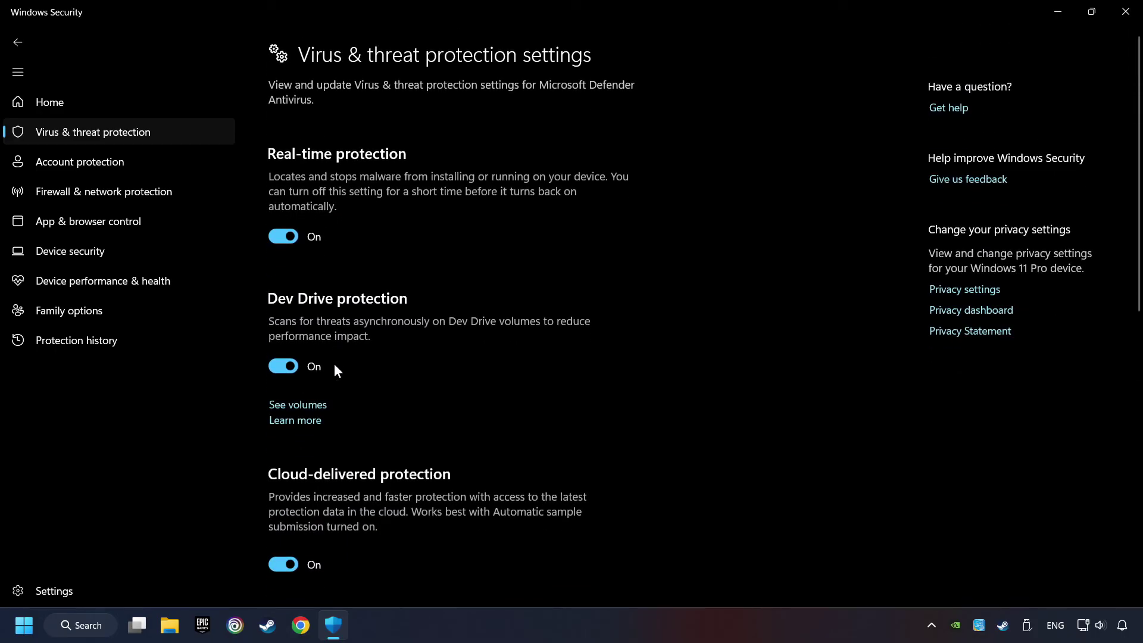
pyautogui.scroll(-5, 335, 363)
pyautogui.scroll(-3, 418, 361)
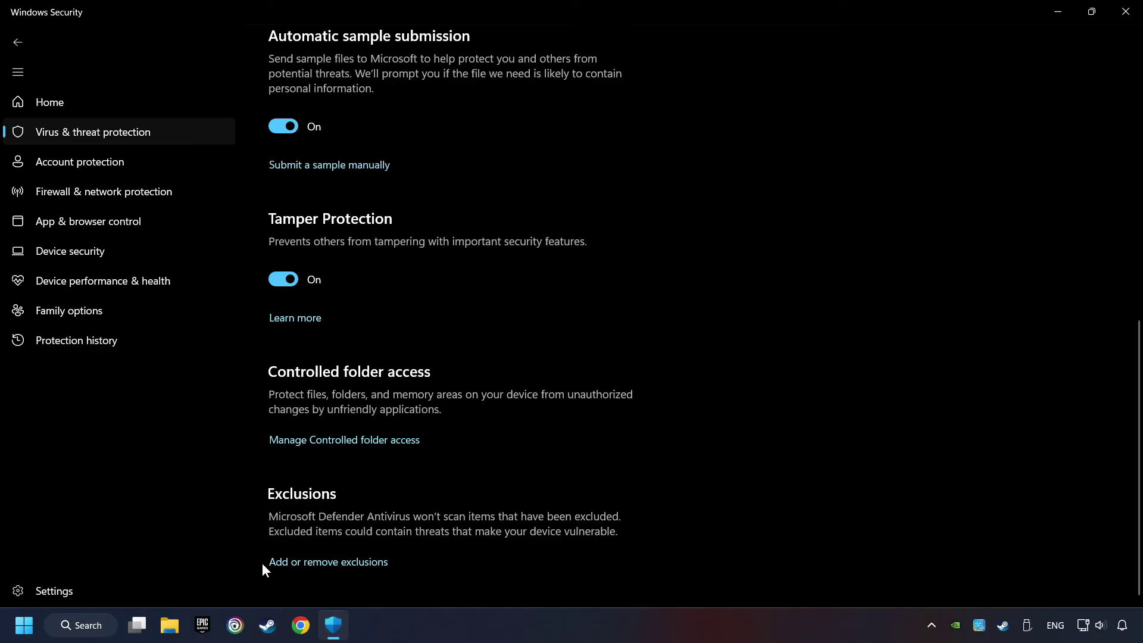
pyautogui.click(345, 562)
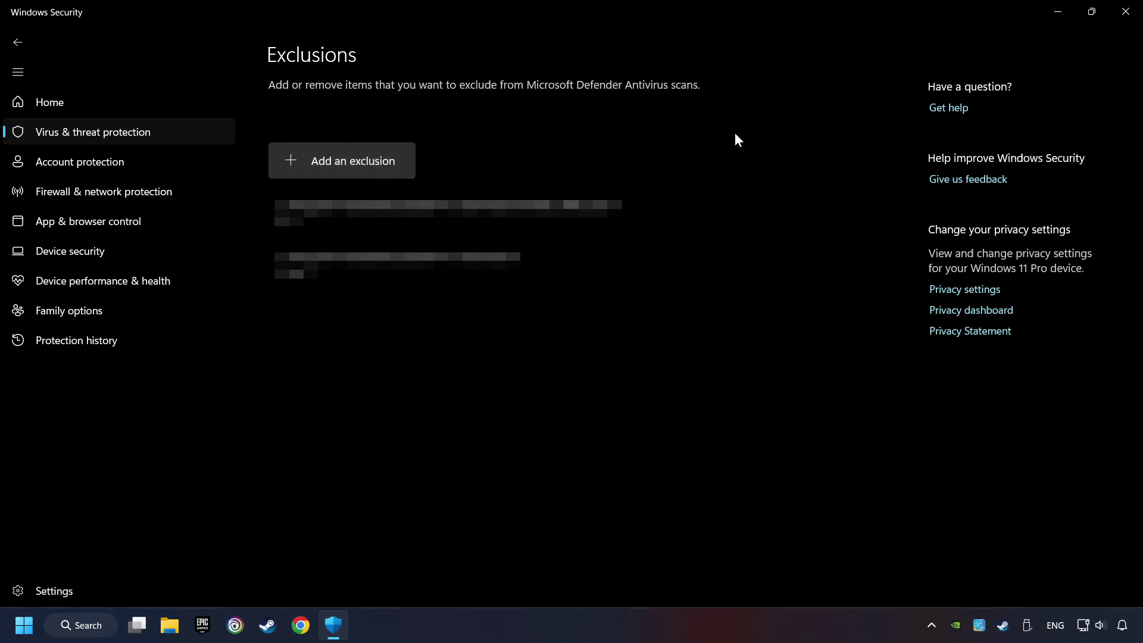
pyautogui.click(1124, 21)
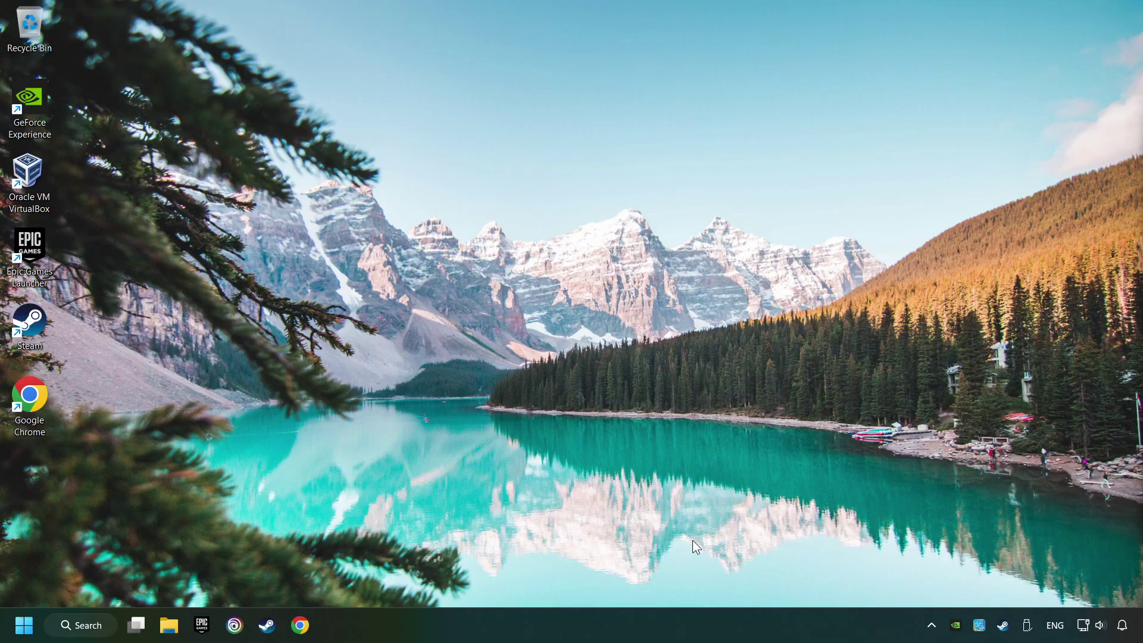
# Launch Command Prompt as administrator from Windows search and centre its window.
pyautogui.click(93, 627)
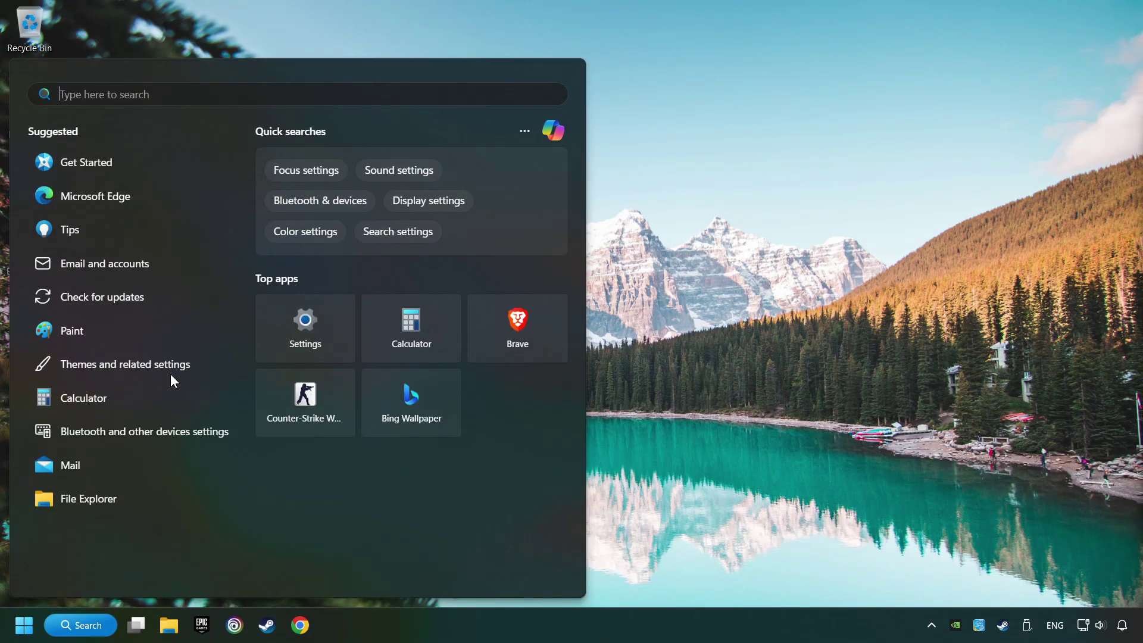
pyautogui.write('cmd')
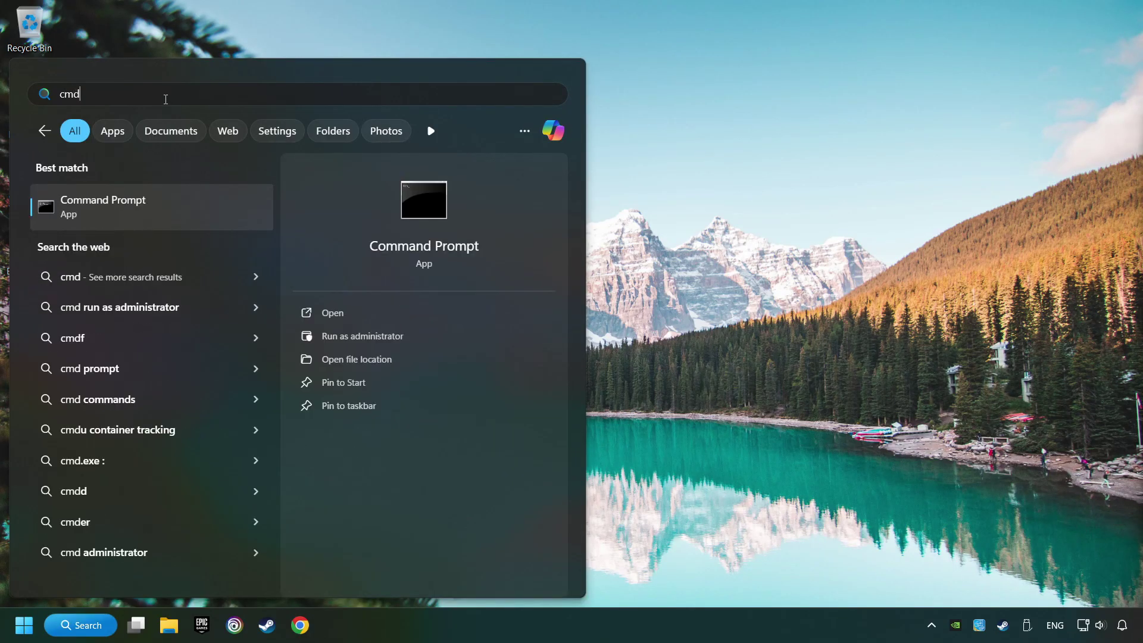
pyautogui.rightClick(220, 205)
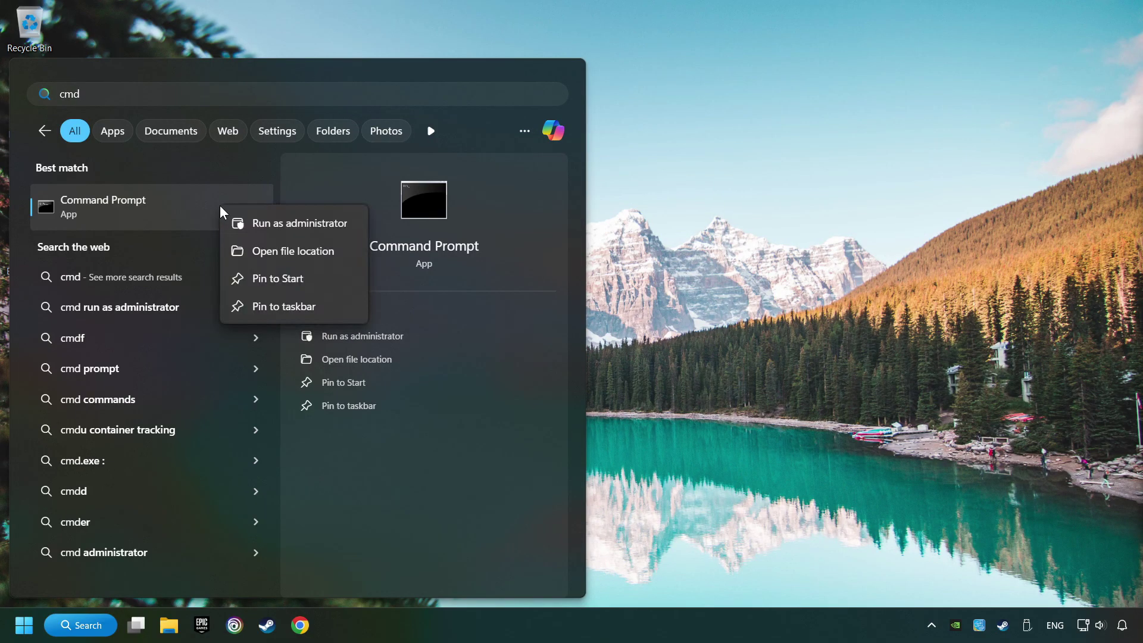
pyautogui.click(274, 227)
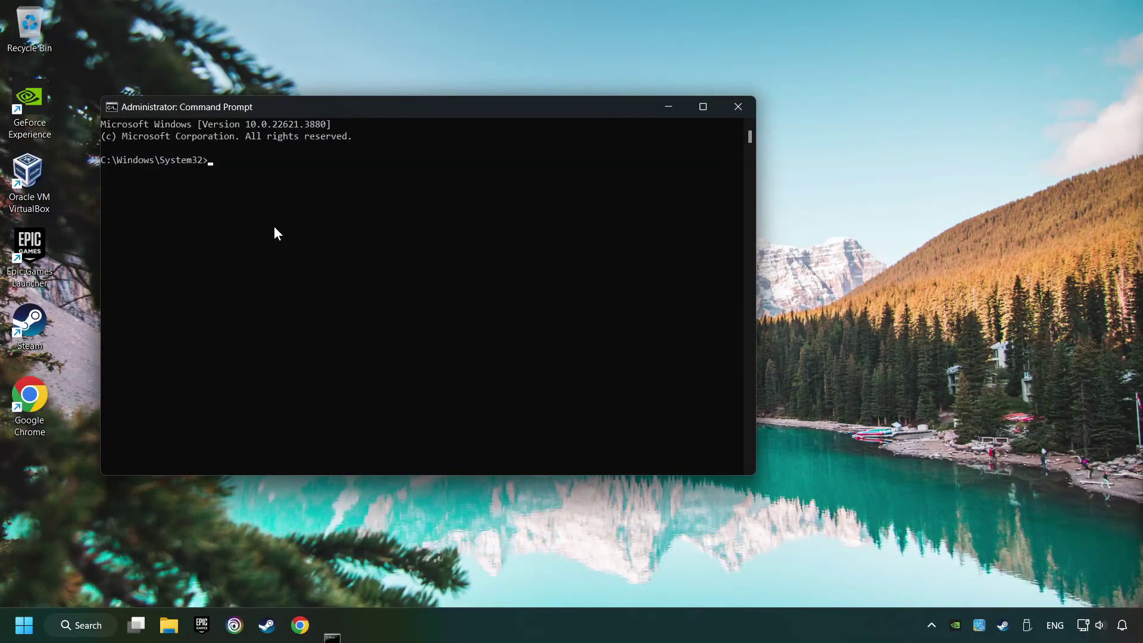
pyautogui.moveTo(309, 116); pyautogui.dragTo(424, 128)
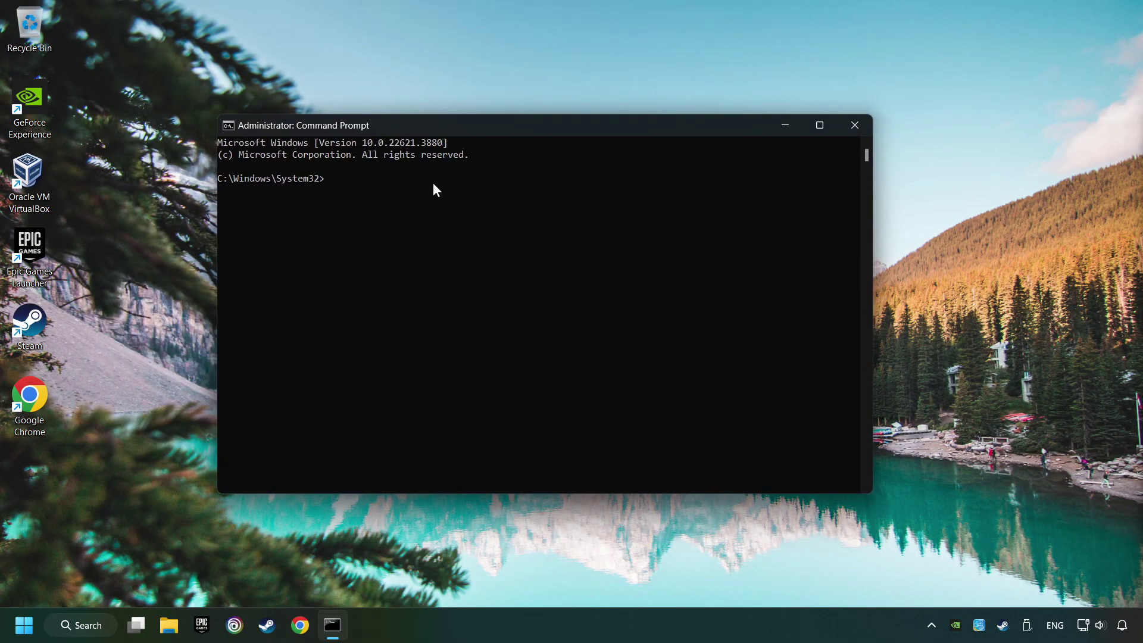
pyautogui.write('sfc')
pyautogui.write(' /scannow')
# Run sfc /scannow to start the System File Checker, then bring up the Start menu.
pyautogui.press('Return')
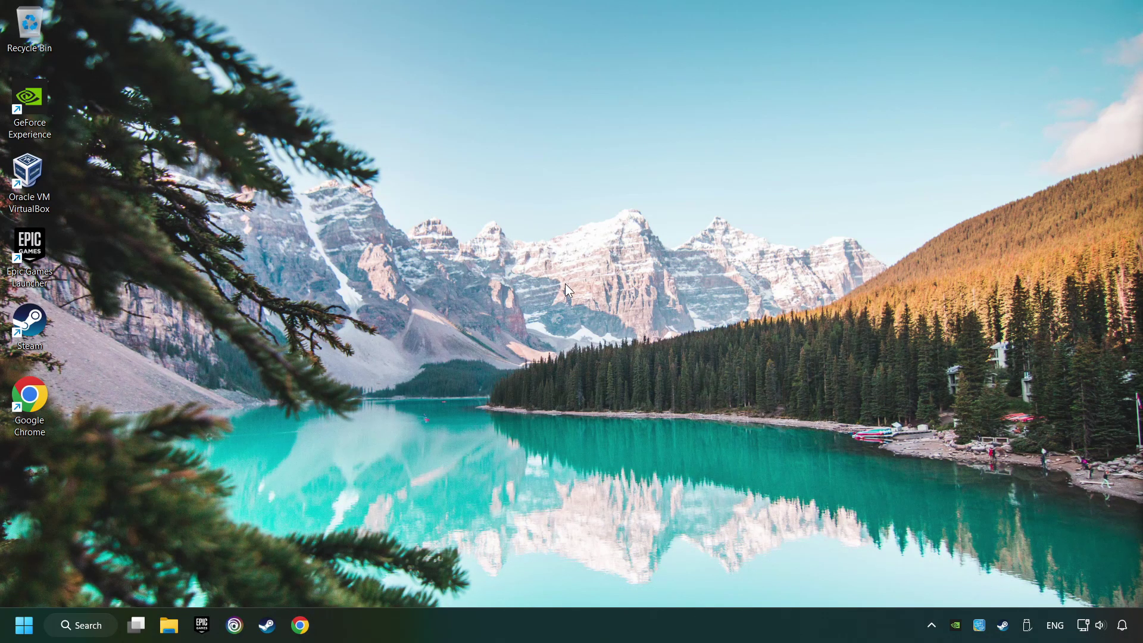
pyautogui.click(24, 626)
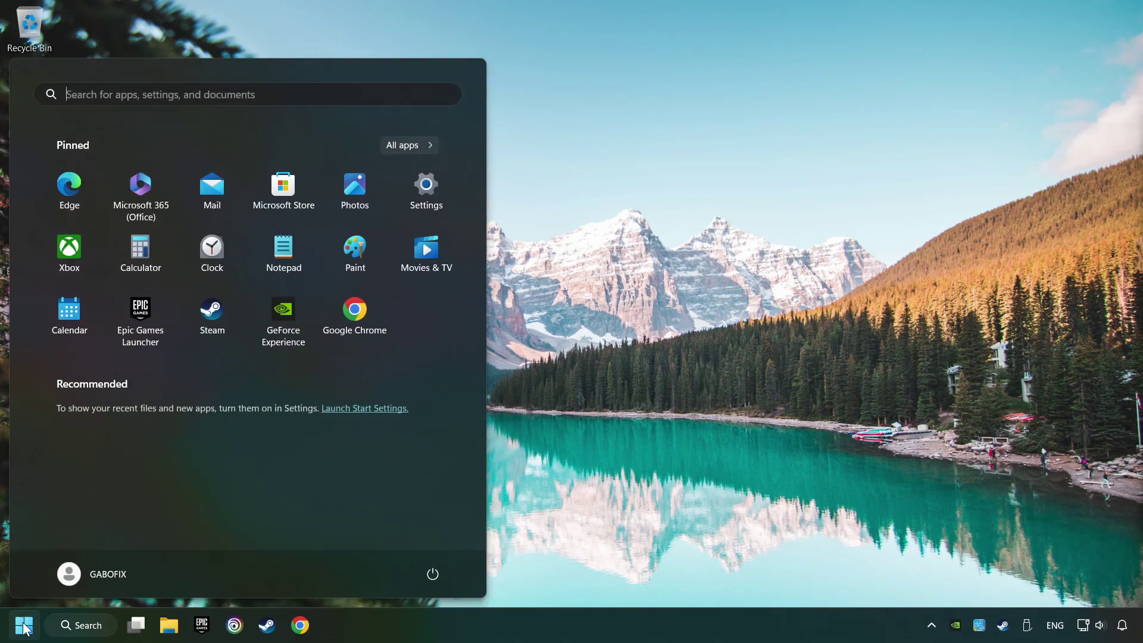